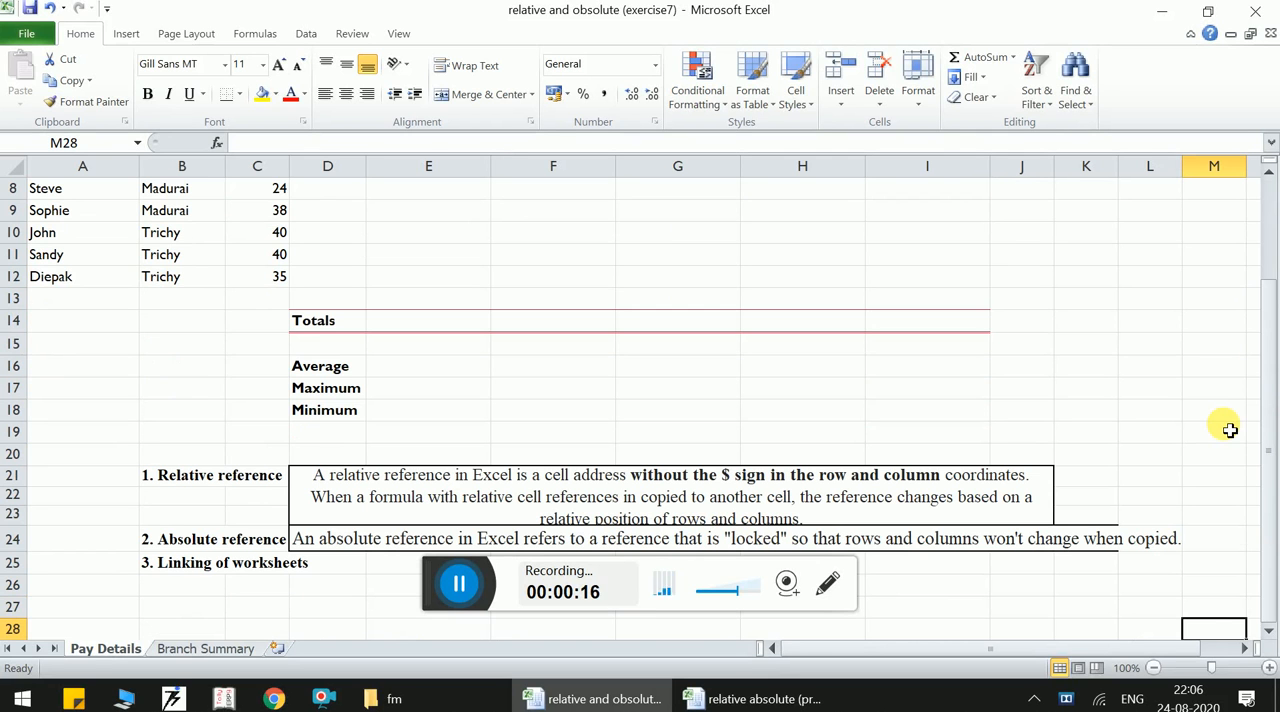
- Enter the rates 200, 230 and 250 for the three Madurai branch employees in D7:D9
key("Up")
key("Up")
key("Up")
key("Up")
key("Up")
key("Up")
key("Up")
key("Up")
key("Up")
key("Up")
key("Up")
key("Up")
key("Up")
key("Up")
key("Up")
key("Up")
key("Up")
key("Up")
key("Up")
key("Up")
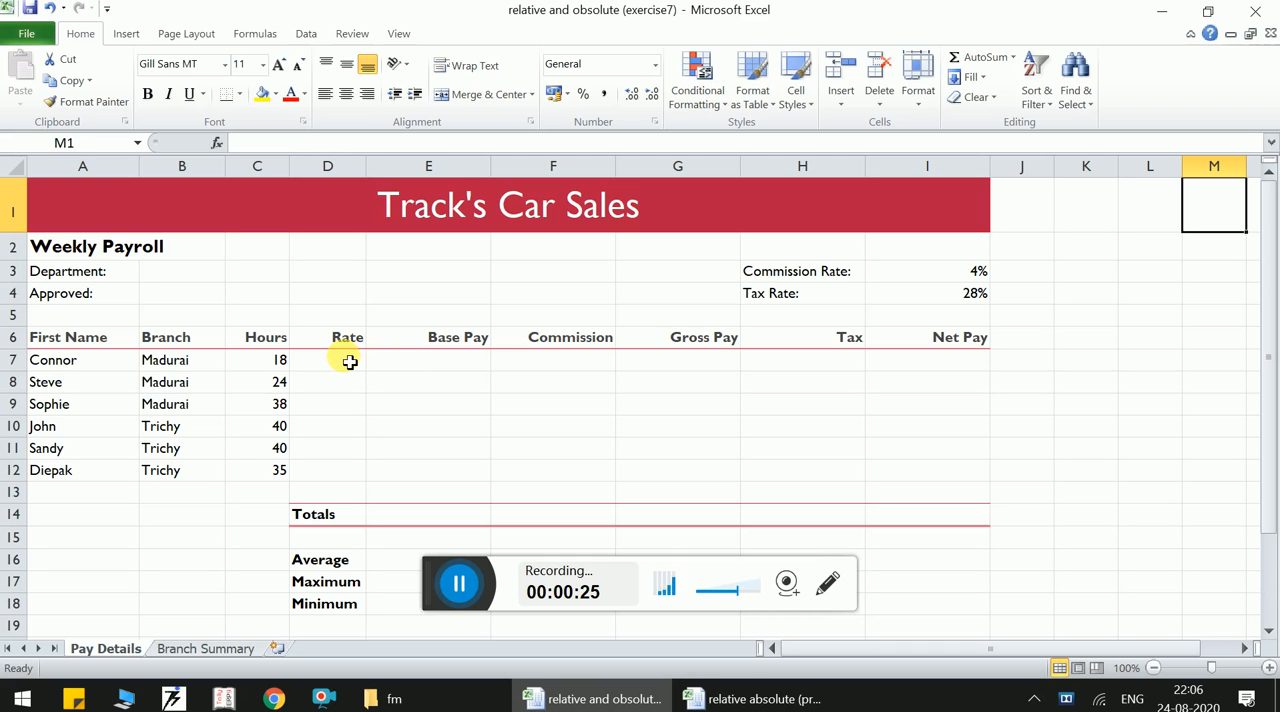
left_click(428, 366)
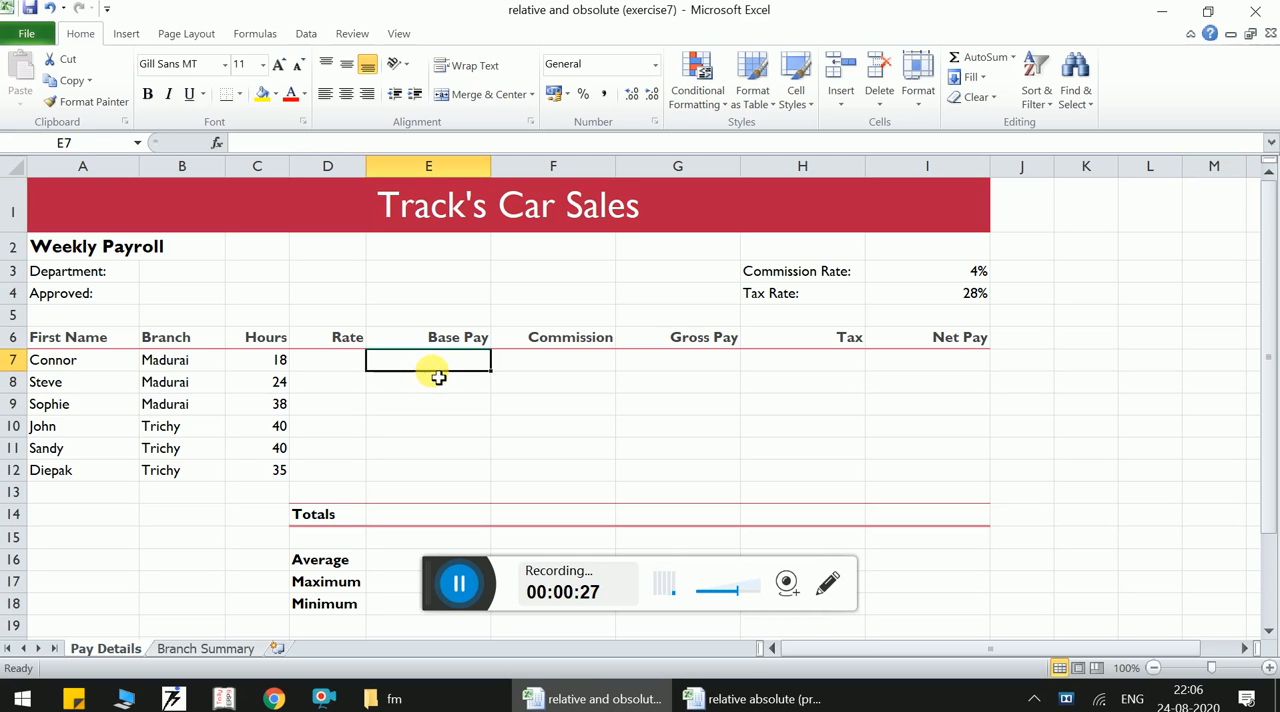
left_click(352, 371)
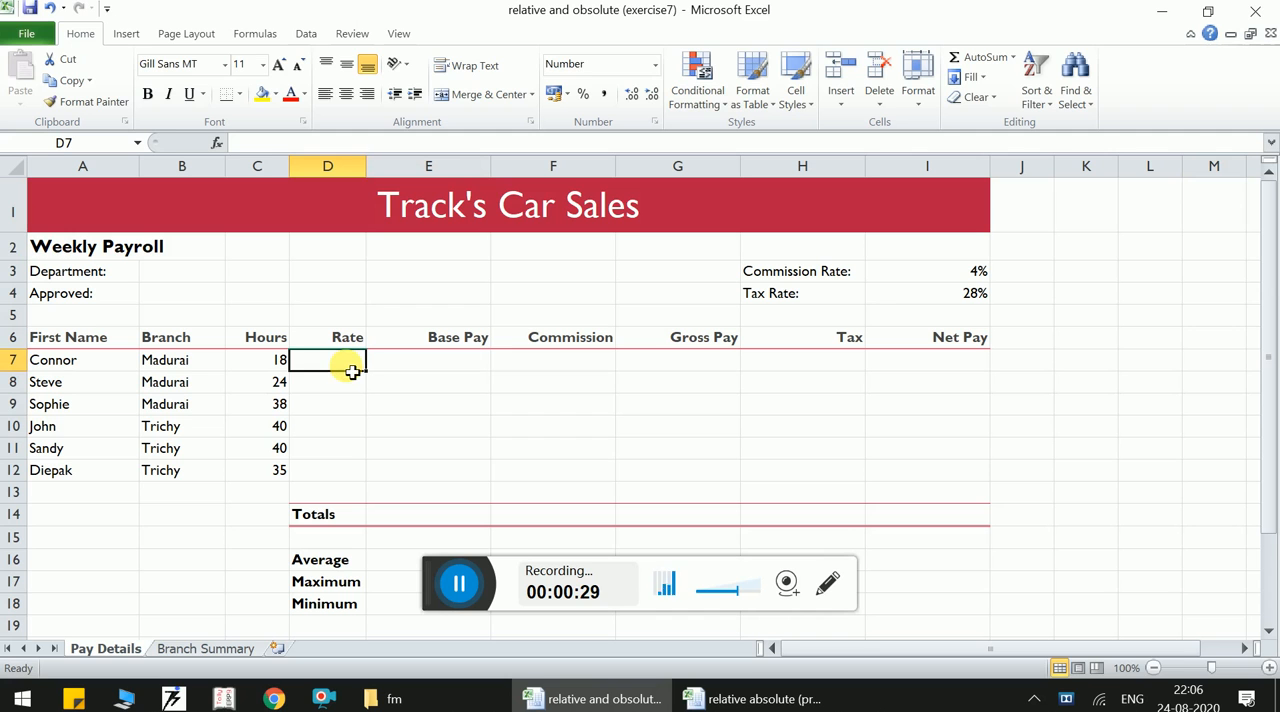
type("200")
key("Return")
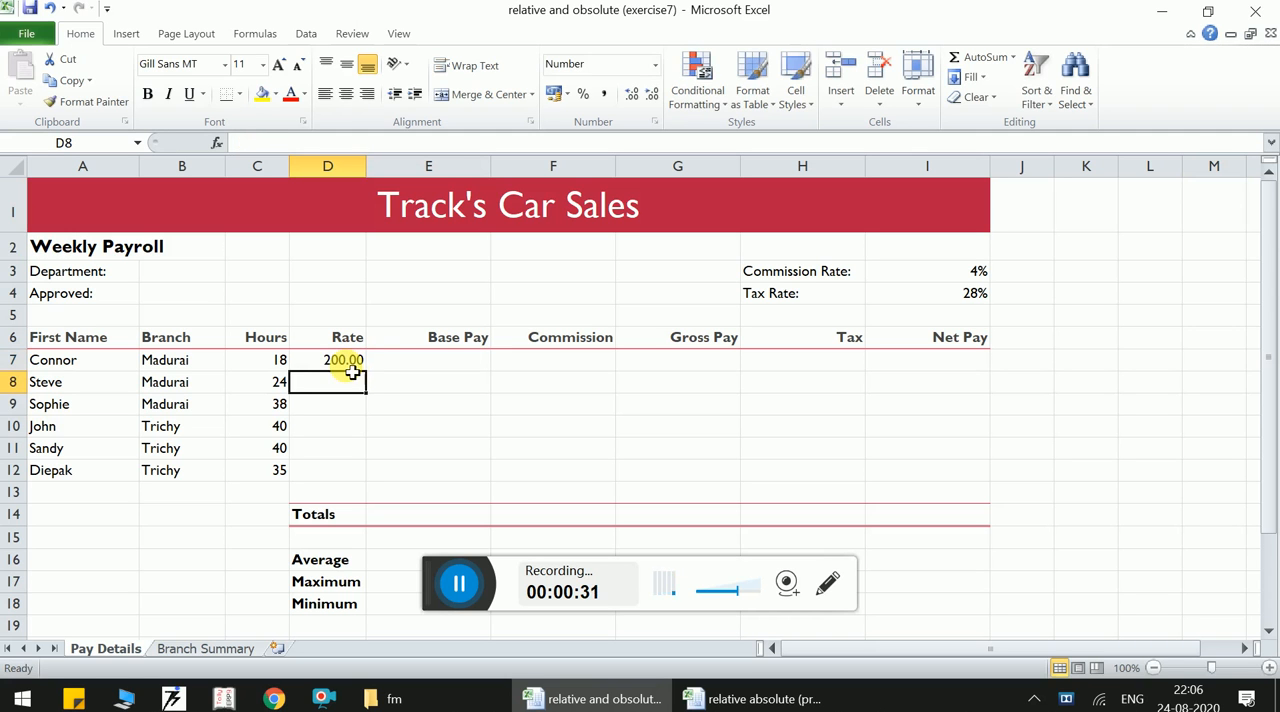
type("230")
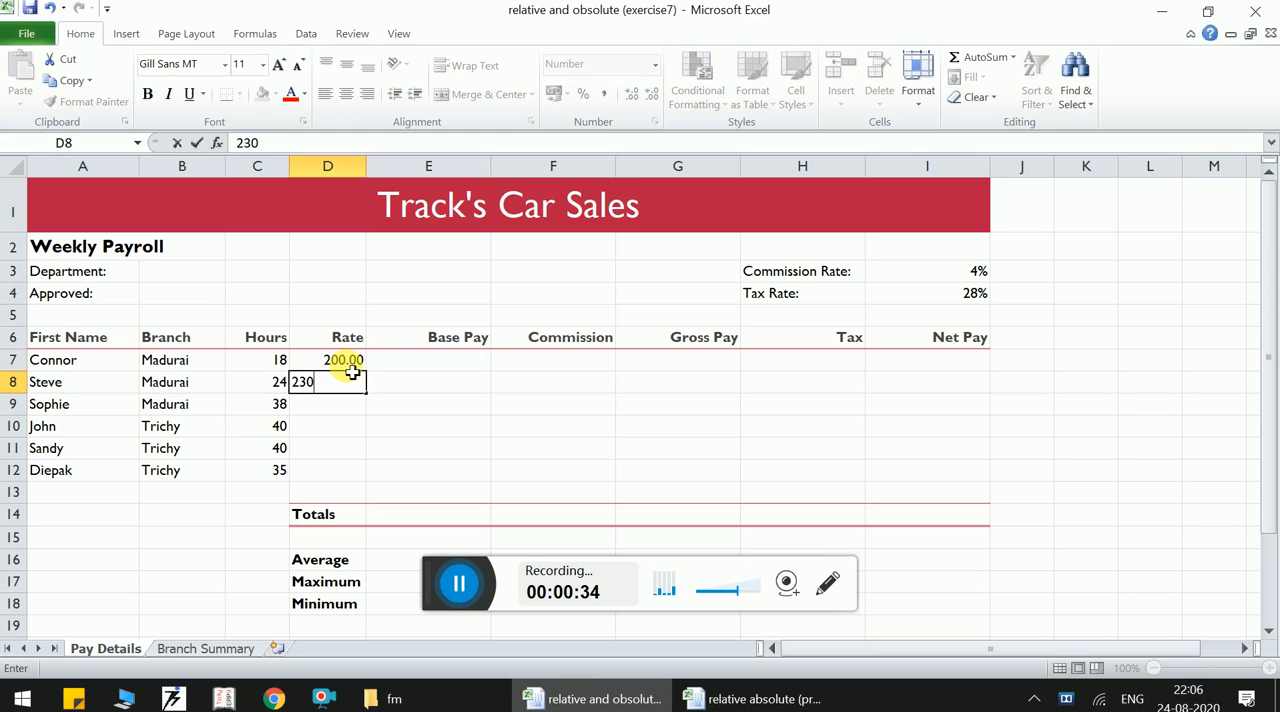
key("Return")
type("250")
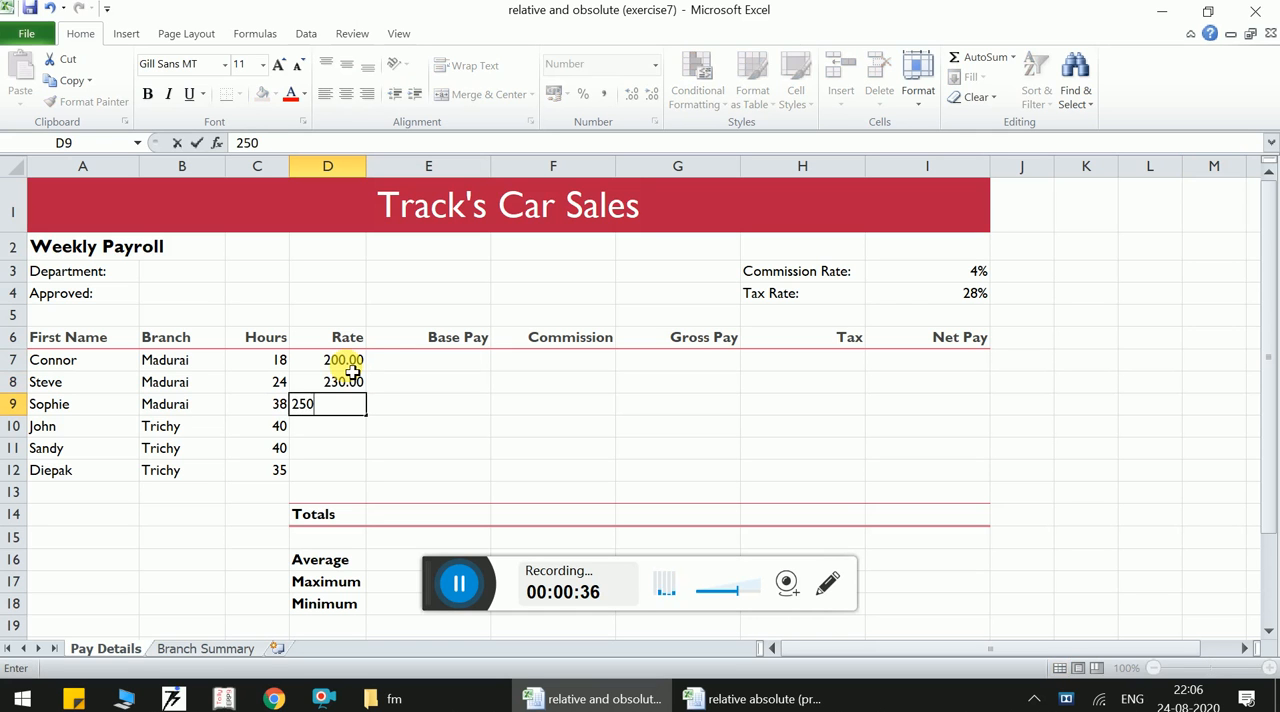
key("Return")
- Enter the rates 200, 230 and 250 for the three Trichy branch employees in D10:D12
type("200")
key("Return")
type("230")
key("Return")
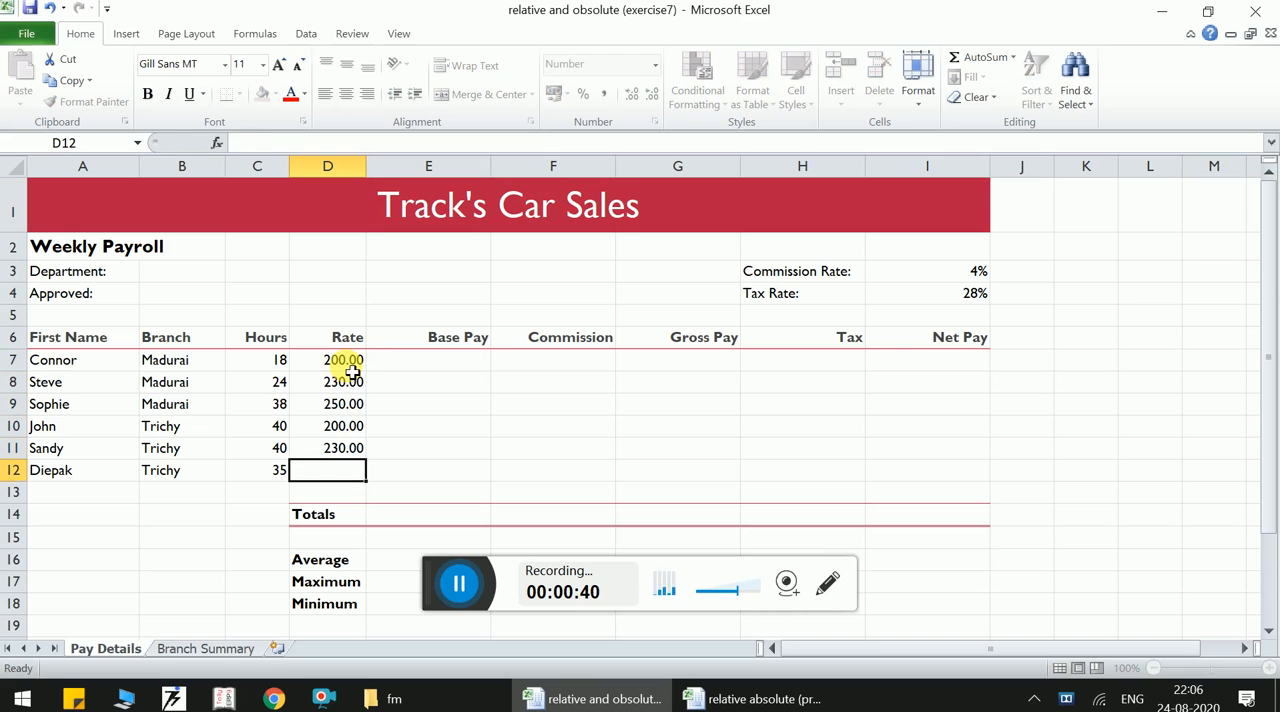
type("250")
key("Return")
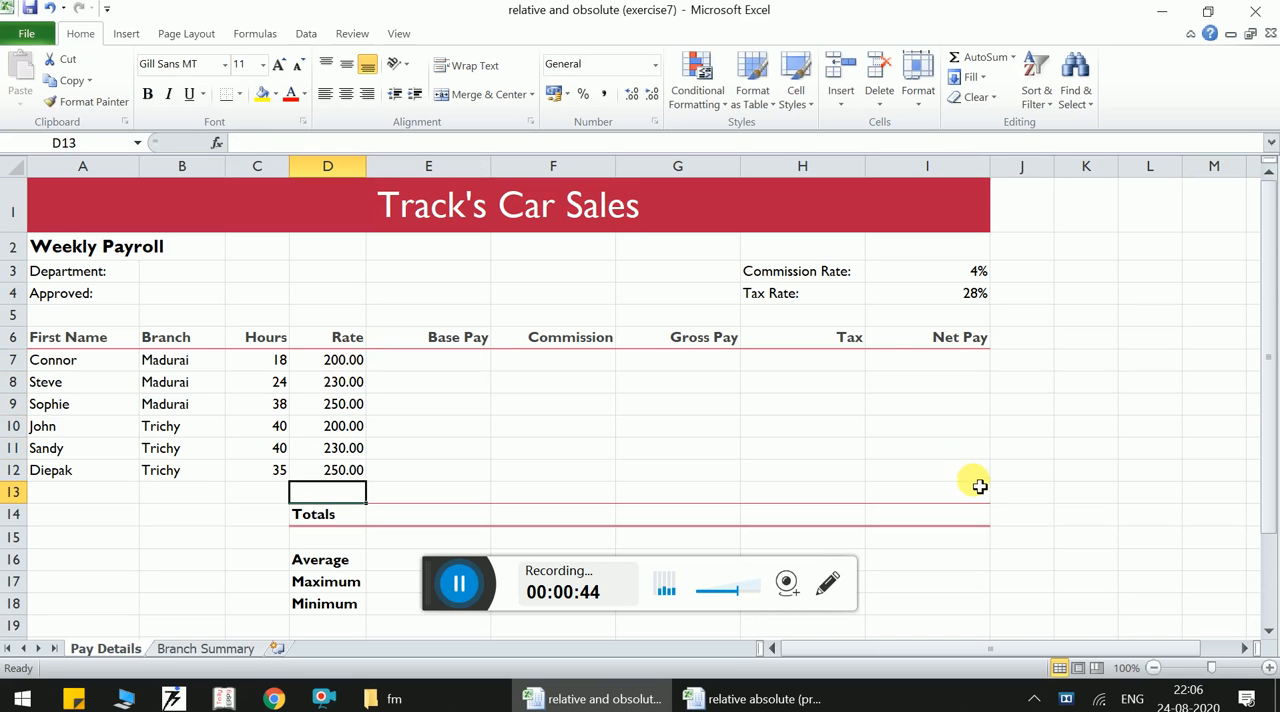
- Format the payroll figures in D7:I14 with no decimal places
left_click_drag(961, 520, 360, 367)
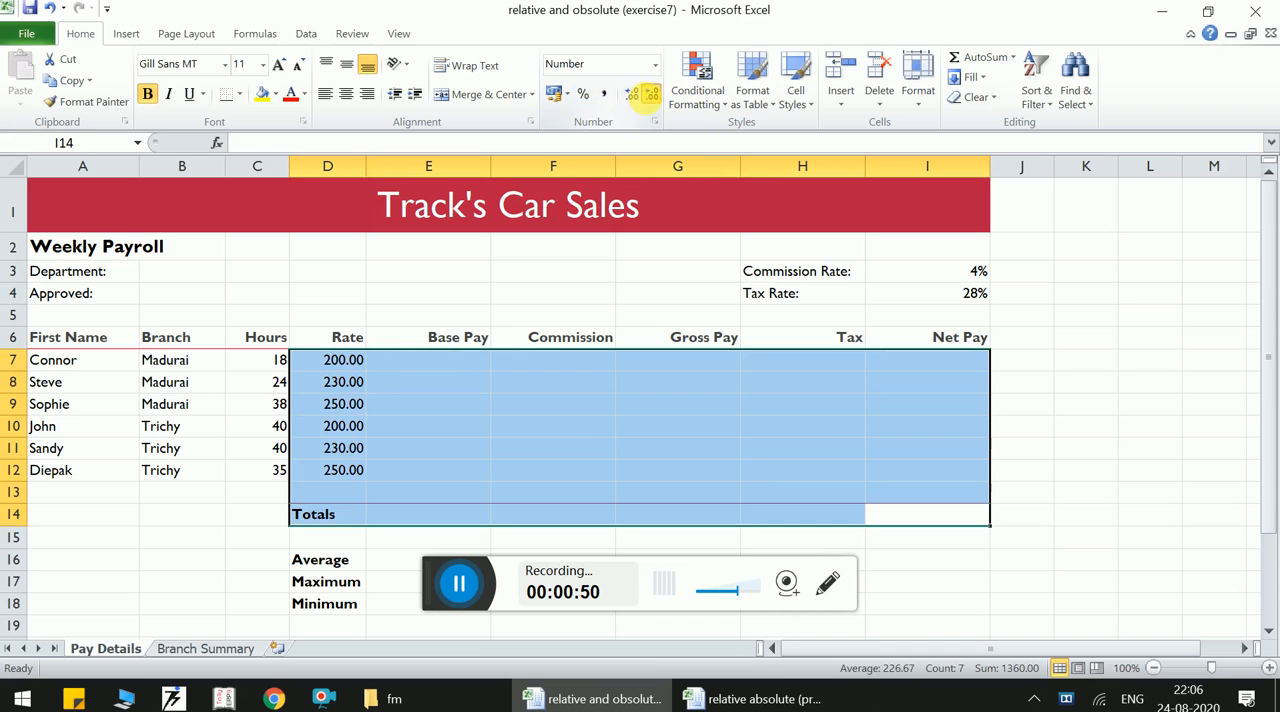
left_click(649, 98)
left_click(649, 98)
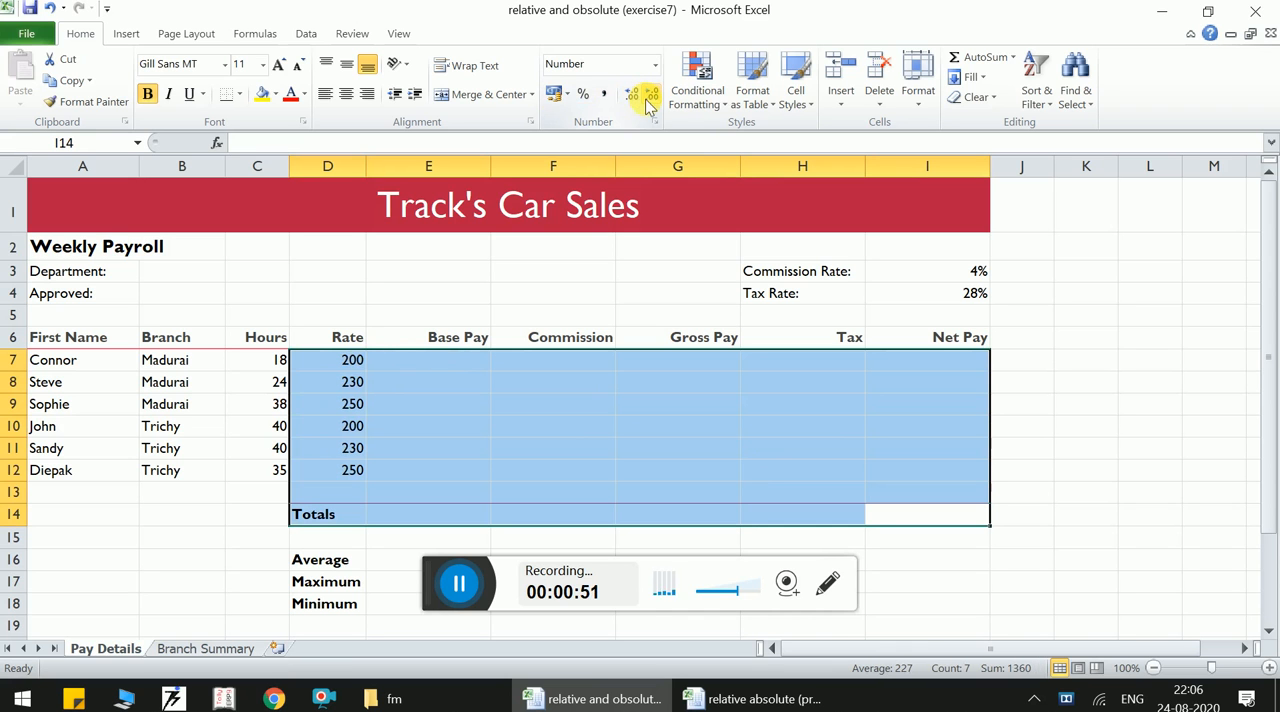
- Calculate the first employee's base pay in E7 with the formula =D7*C7
left_click(424, 368)
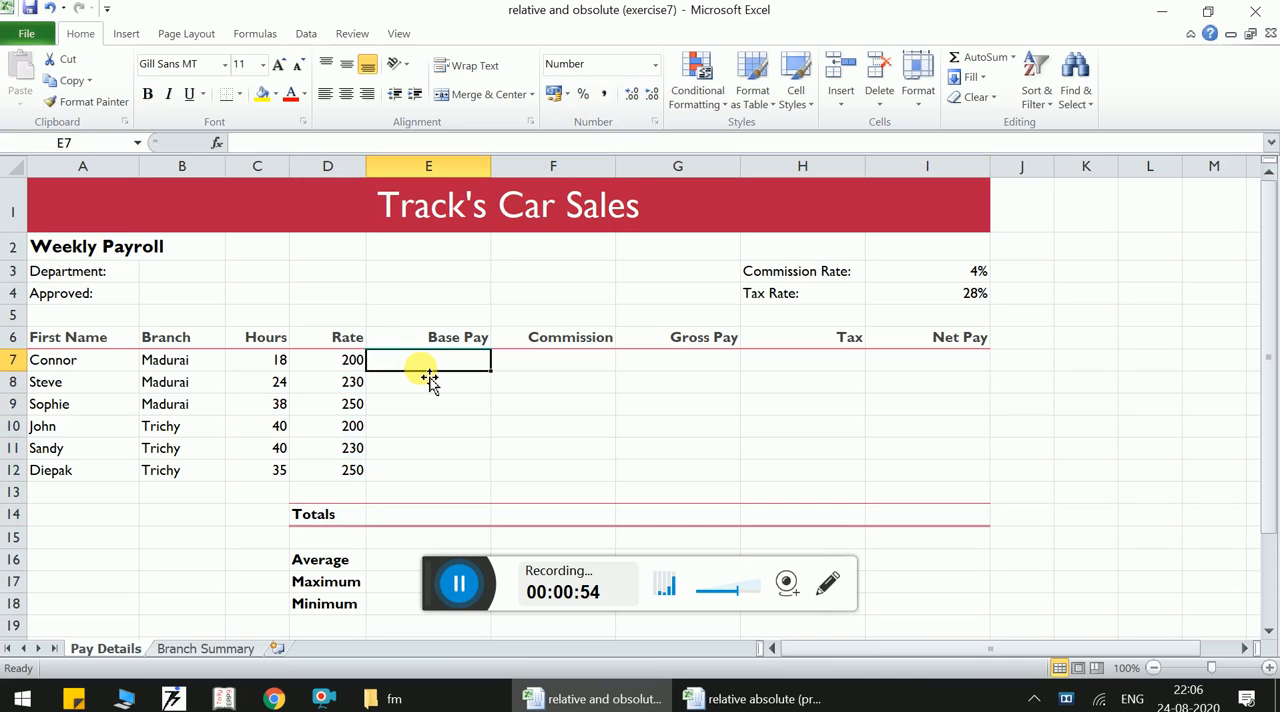
type("=")
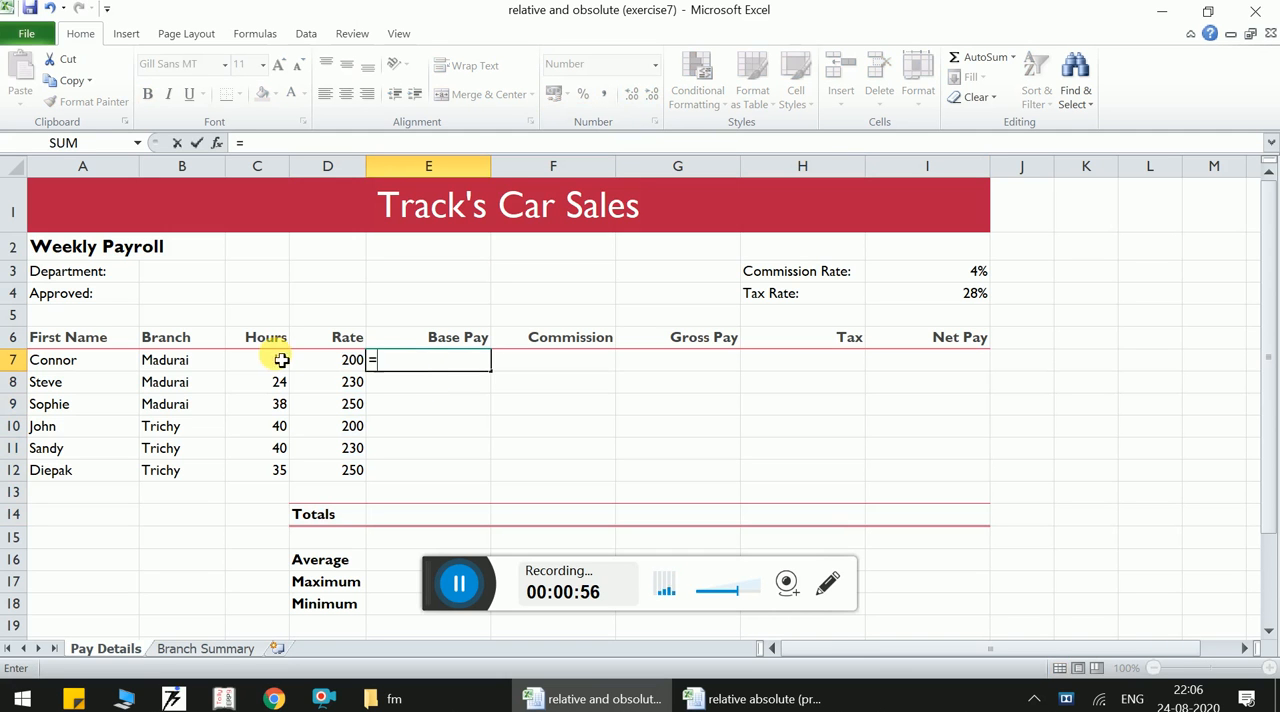
left_click(334, 366)
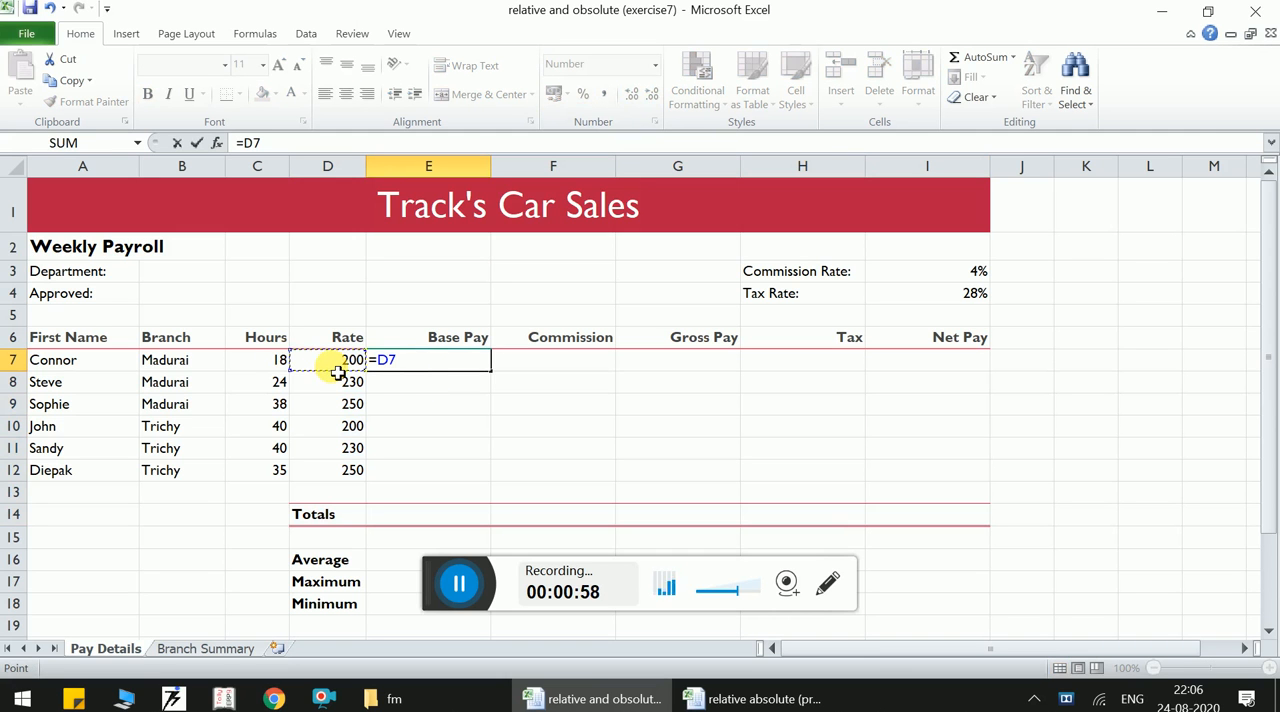
type("*")
left_click(274, 364)
key("Return")
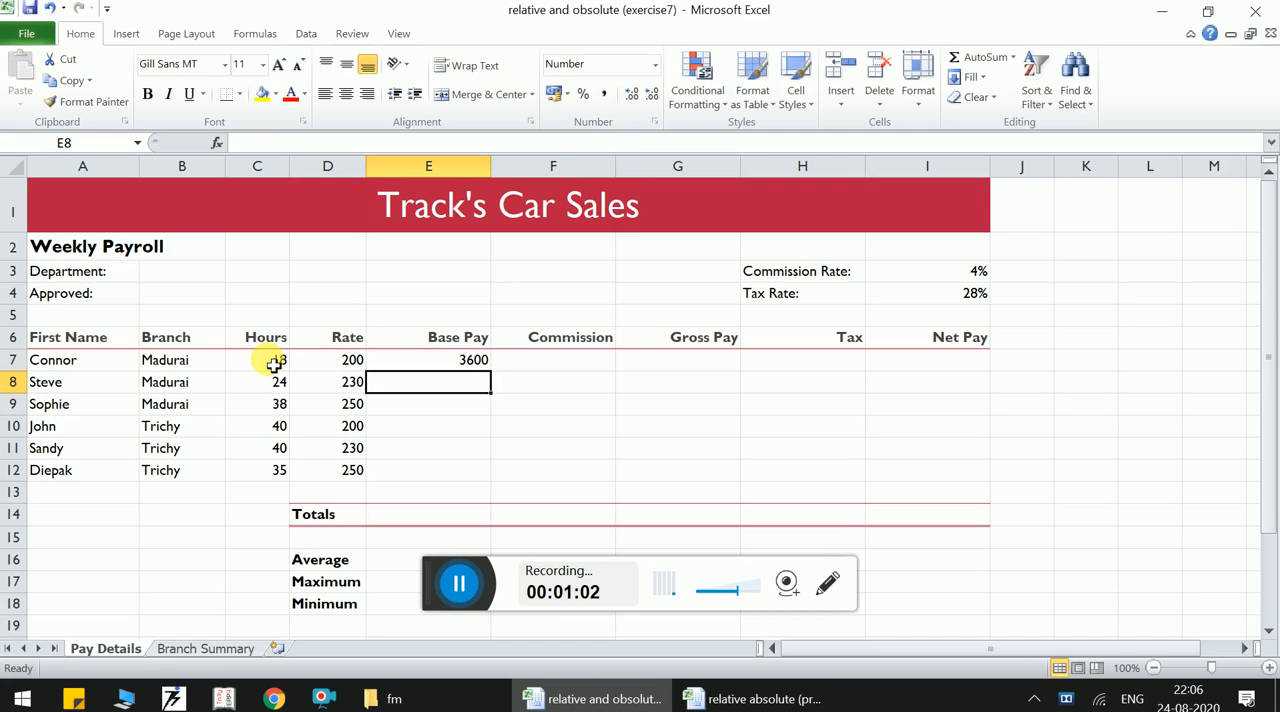
- Fill the base pay formula from E7 down to E12
left_click(444, 370)
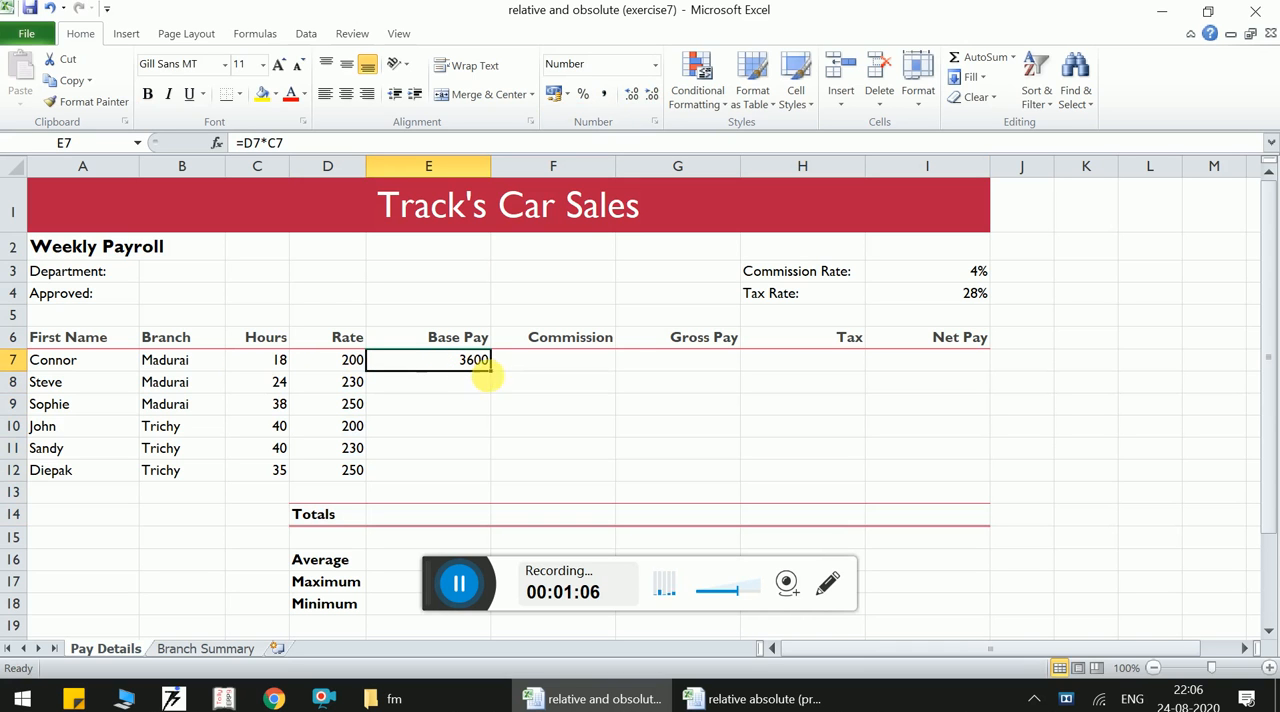
left_click_drag(498, 381, 498, 381)
double_click(498, 381)
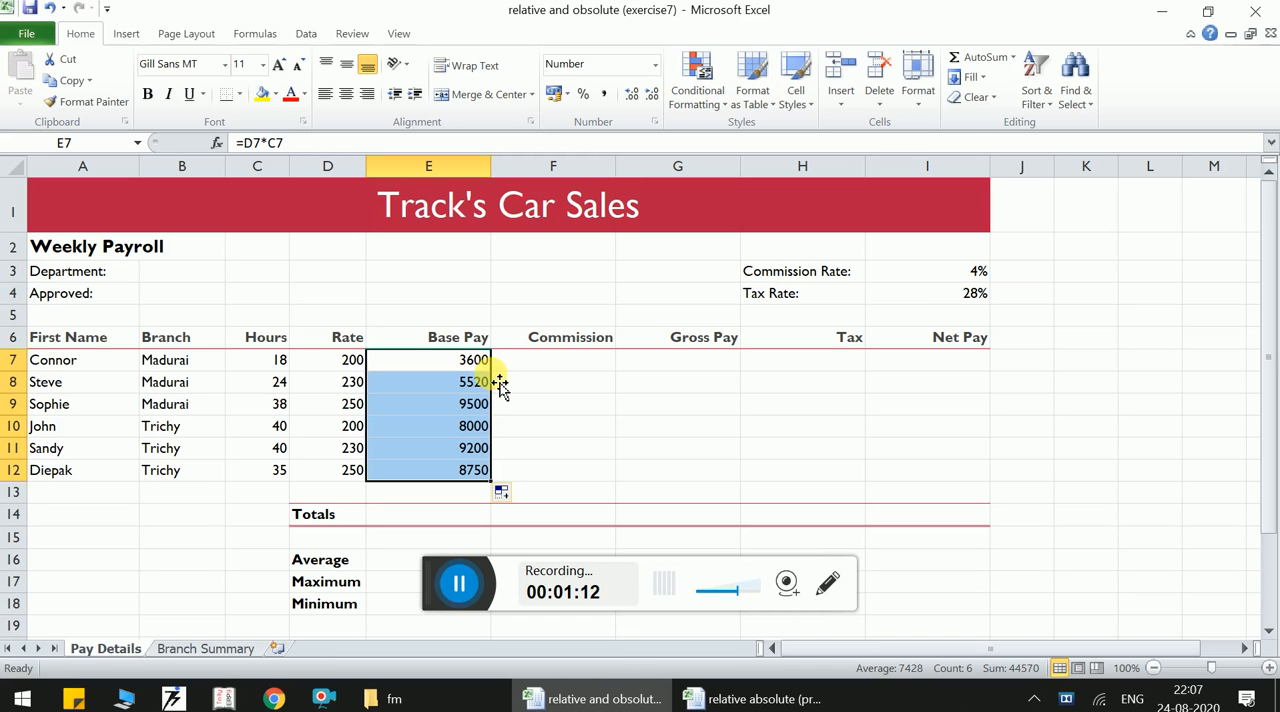
- Inspect the copied base pay formula in E8 and the relative reference definition below the table
double_click(455, 387)
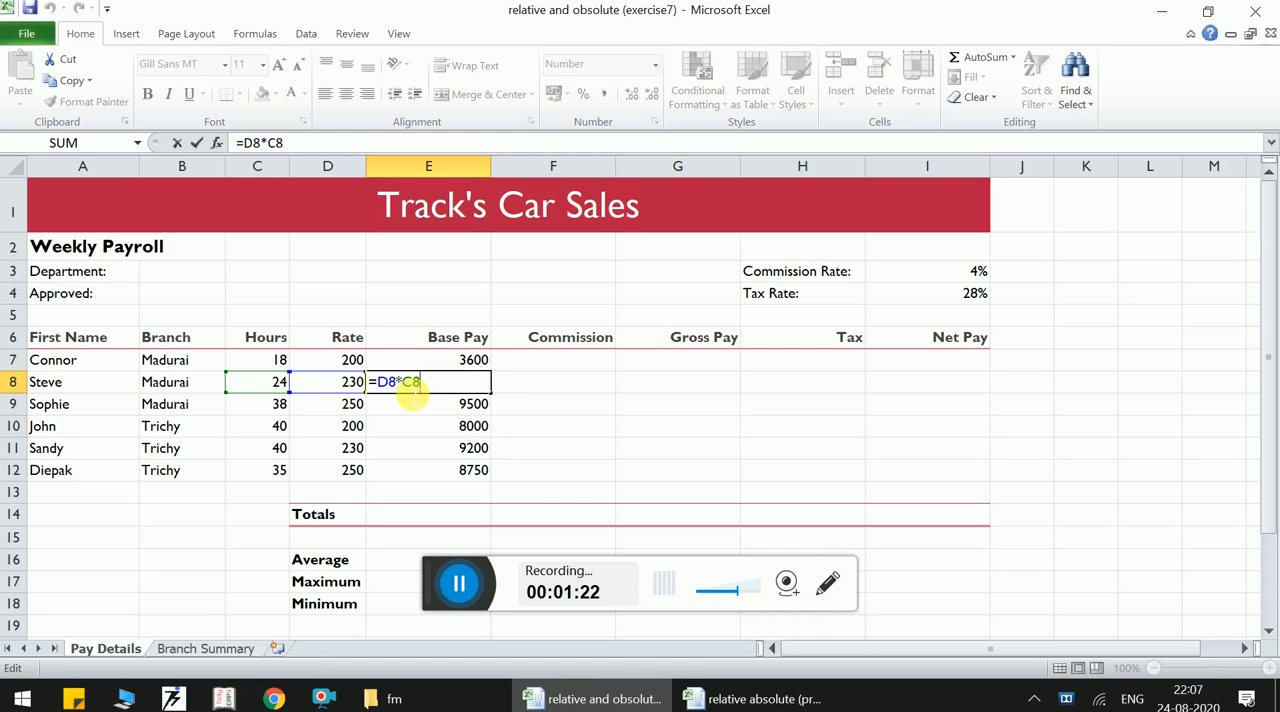
key("ctrl+Return")
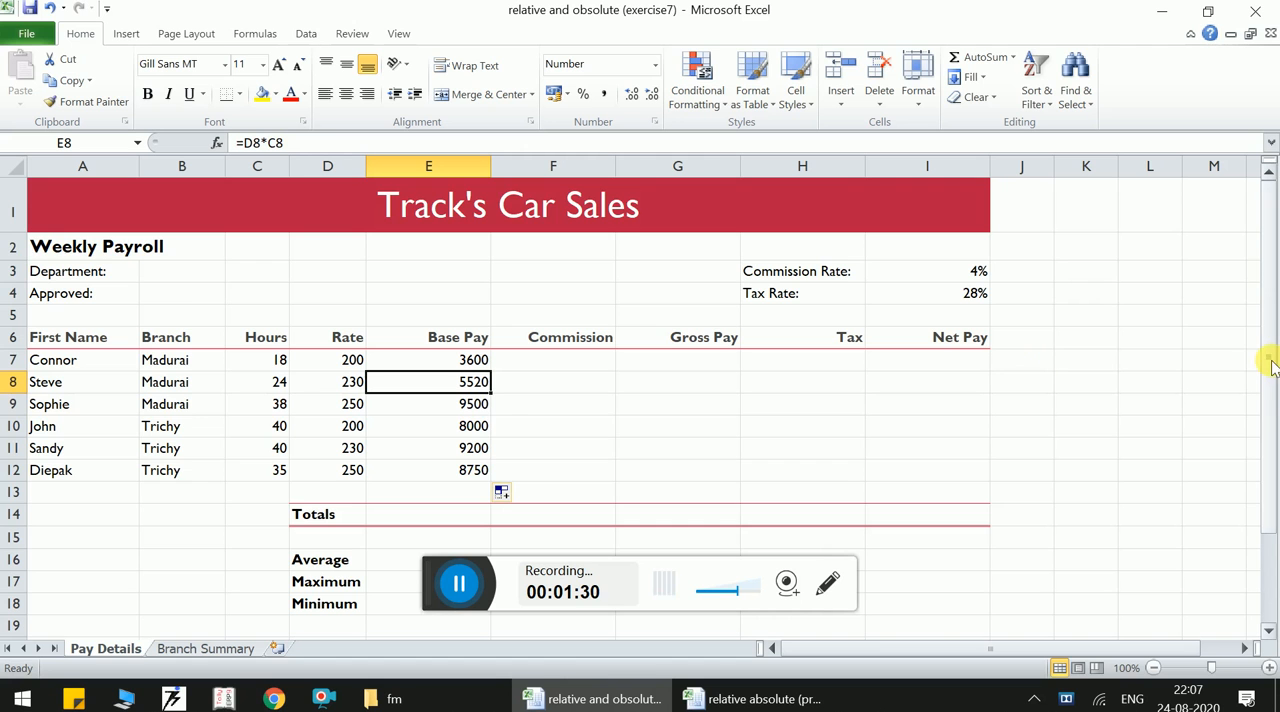
left_click_drag(1268, 362, 1276, 462)
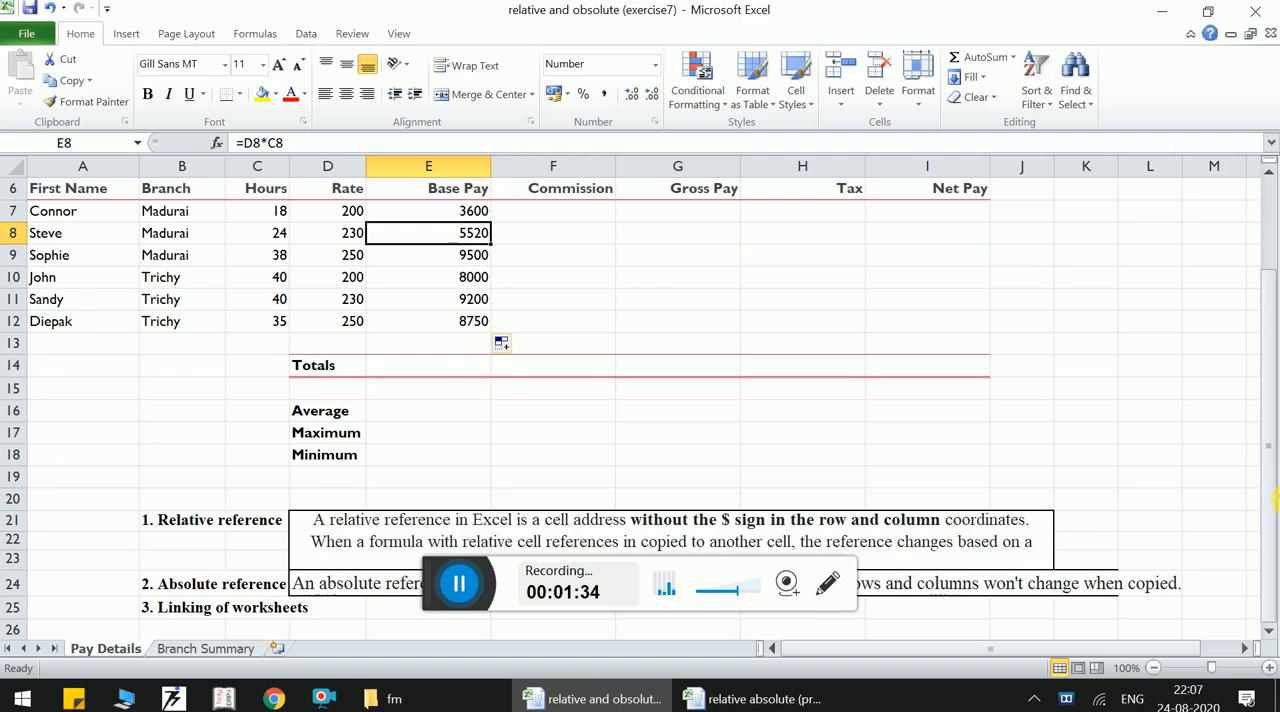
left_click_drag(1275, 497, 1268, 408)
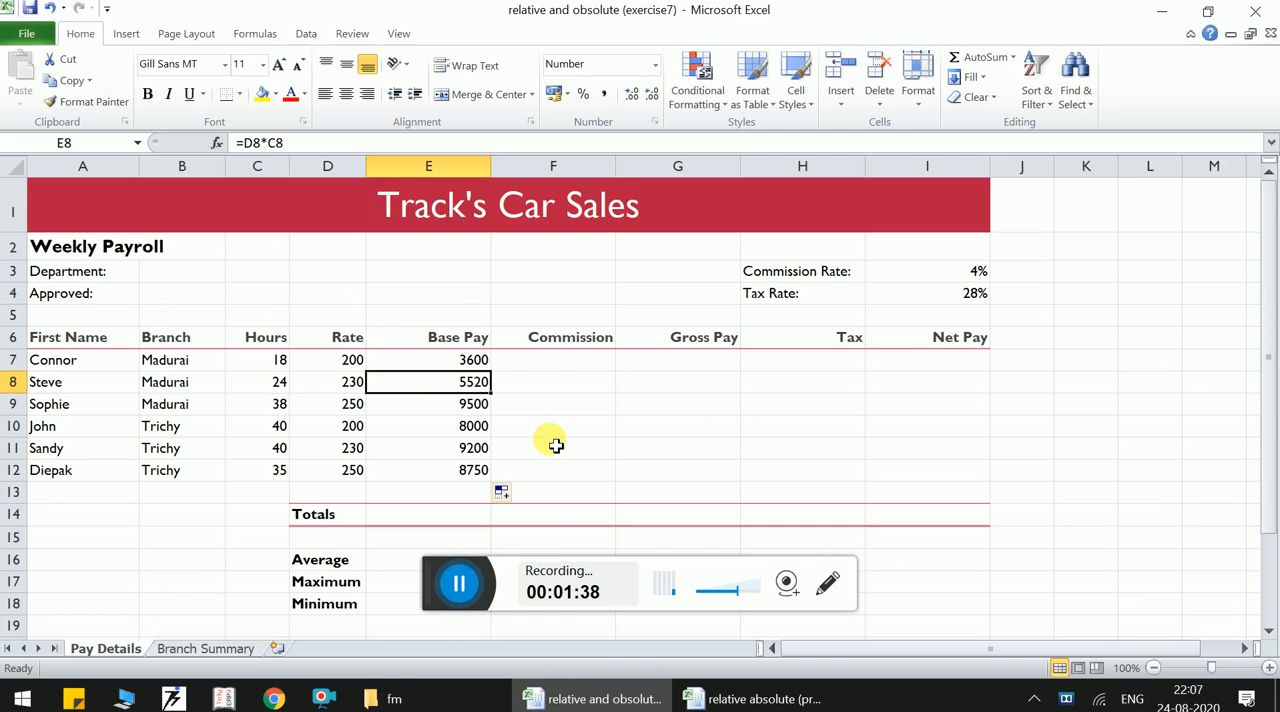
- Calculate the first commission in F7 with =E7*I3 and fill the formula down to F12
left_click(547, 367)
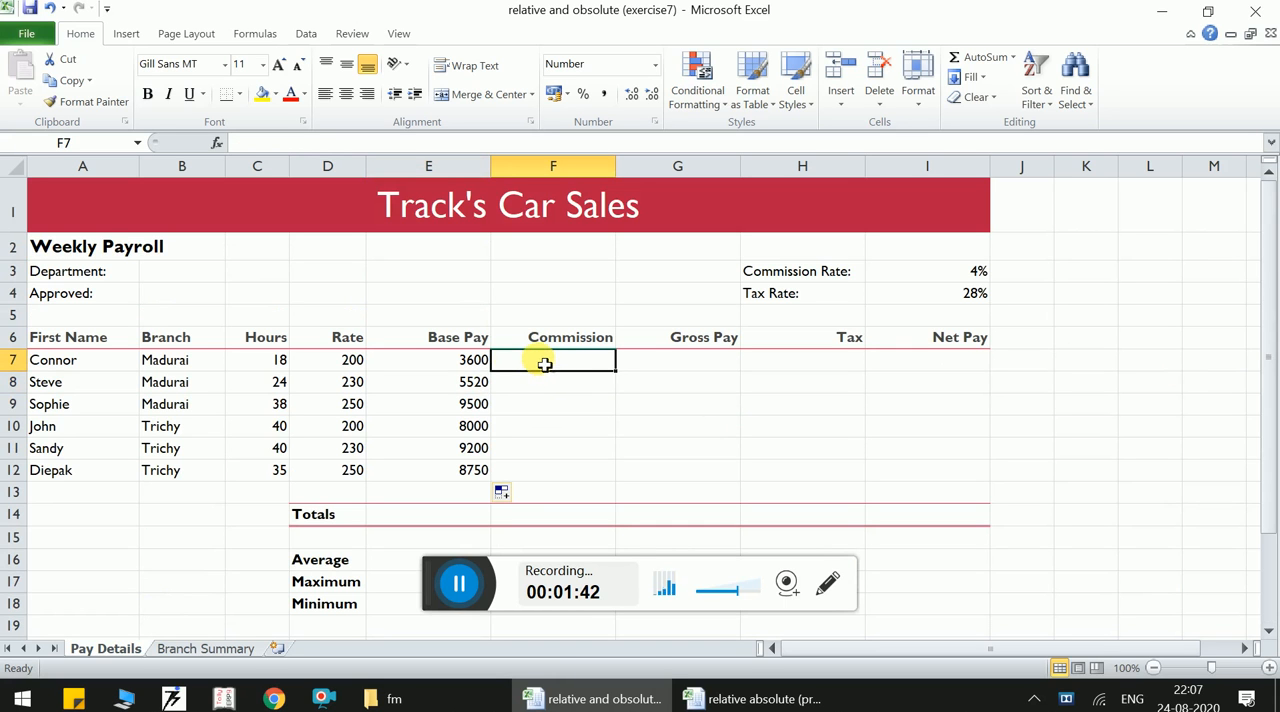
type("=")
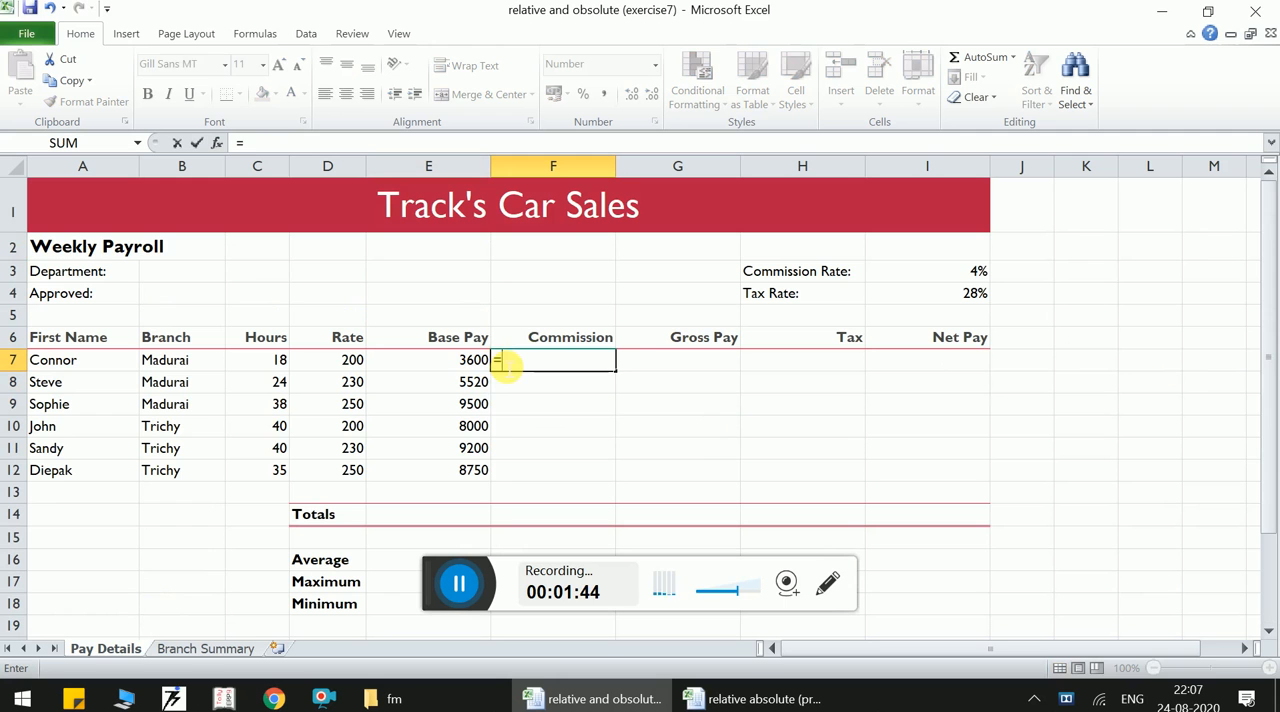
left_click(459, 364)
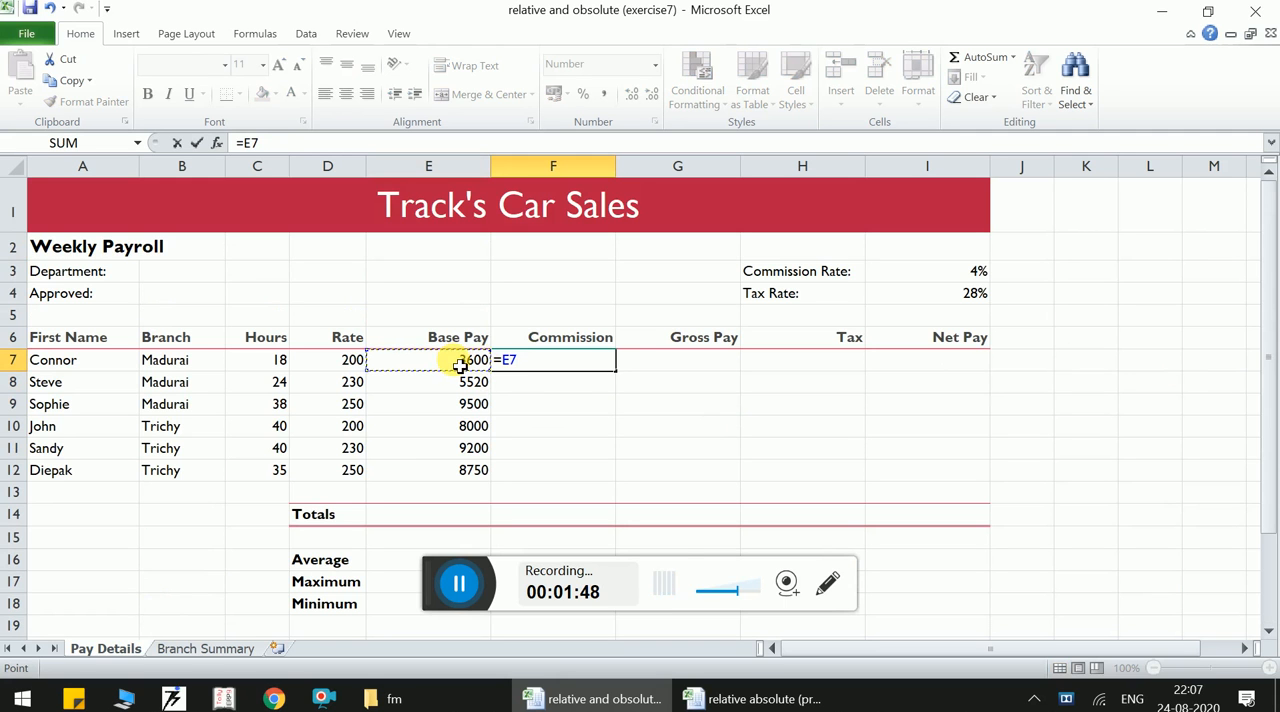
type("*")
left_click(896, 274)
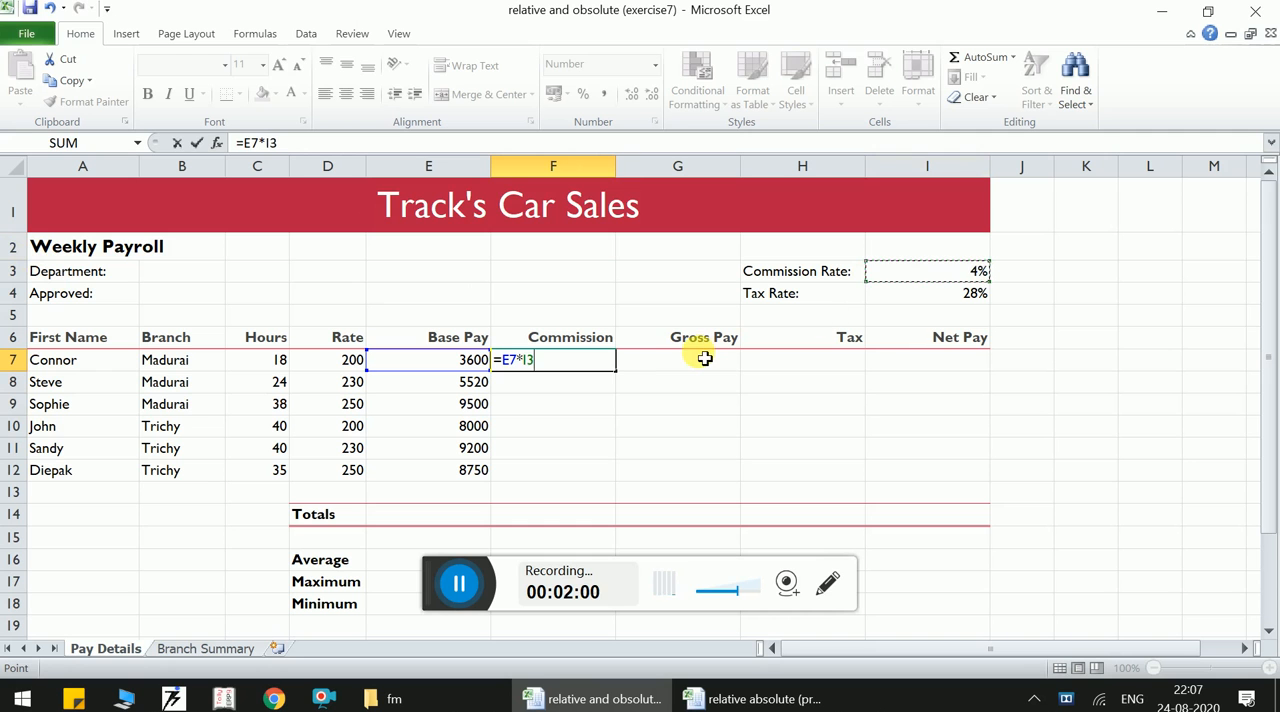
key("Return")
left_click(588, 362)
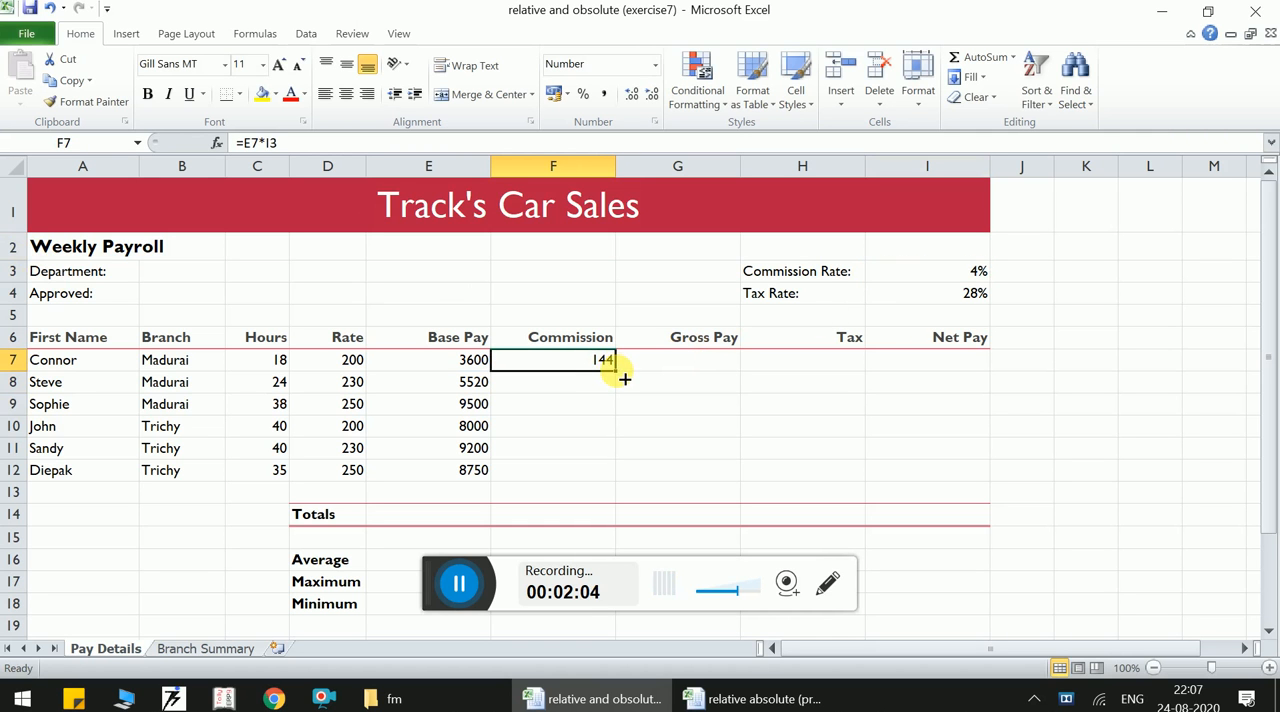
double_click(622, 376)
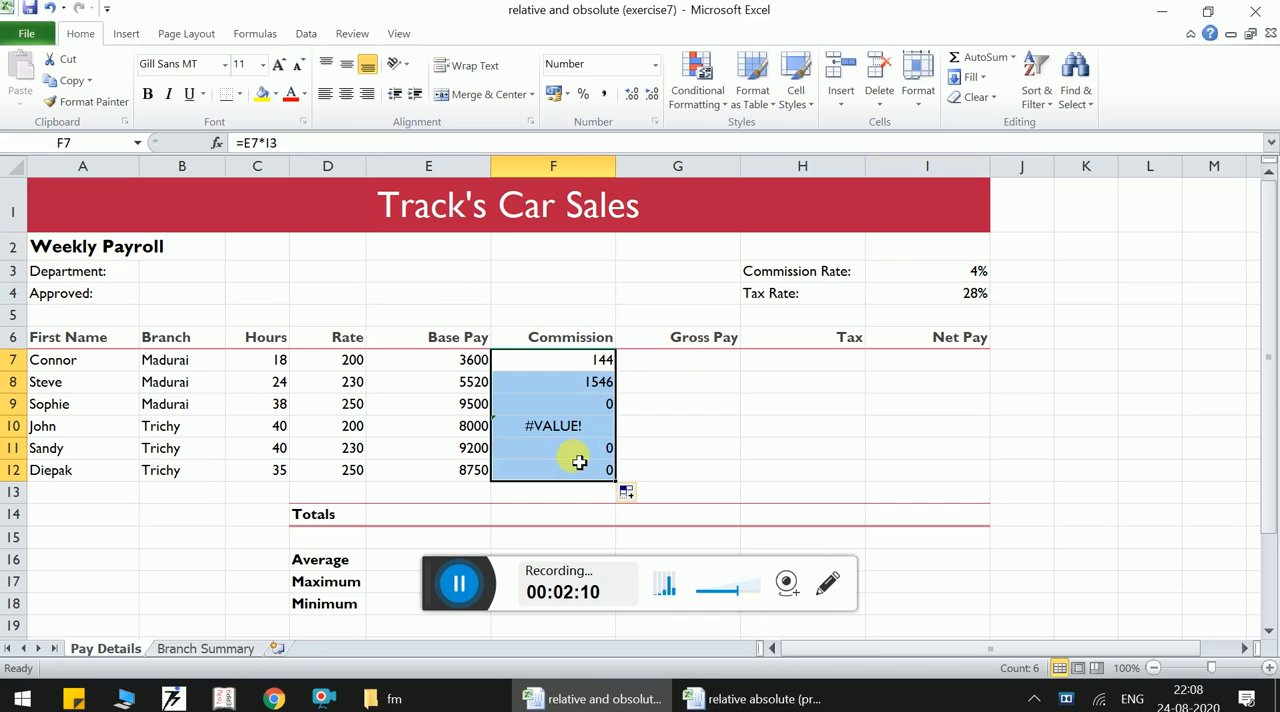
- Compare the cell references in the commission formulas of F7 and F8
left_click(588, 363)
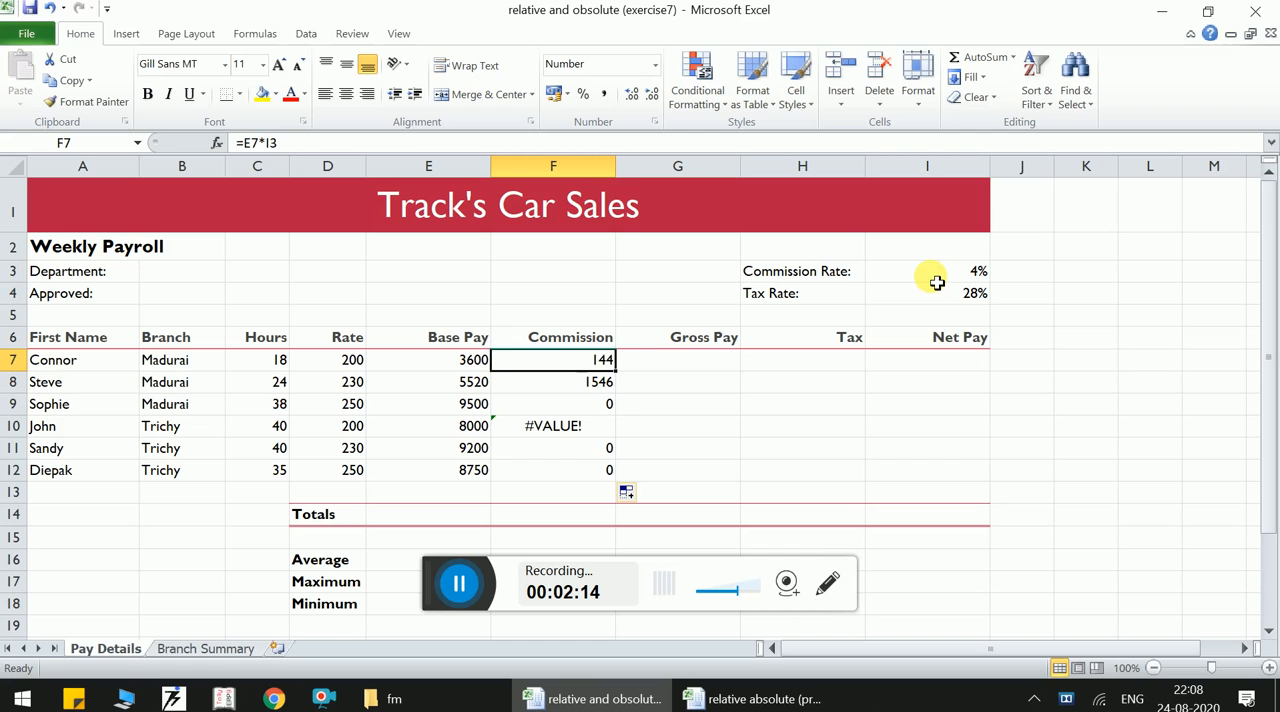
double_click(603, 366)
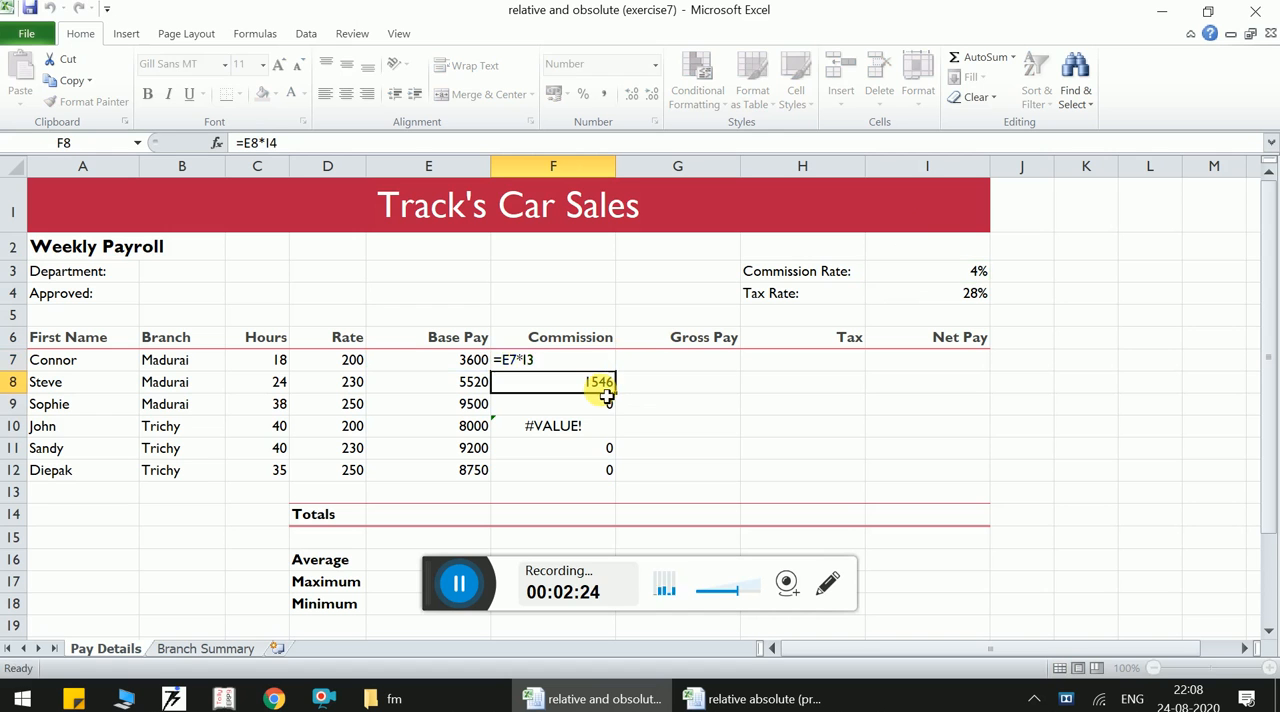
key("Return")
key("F2")
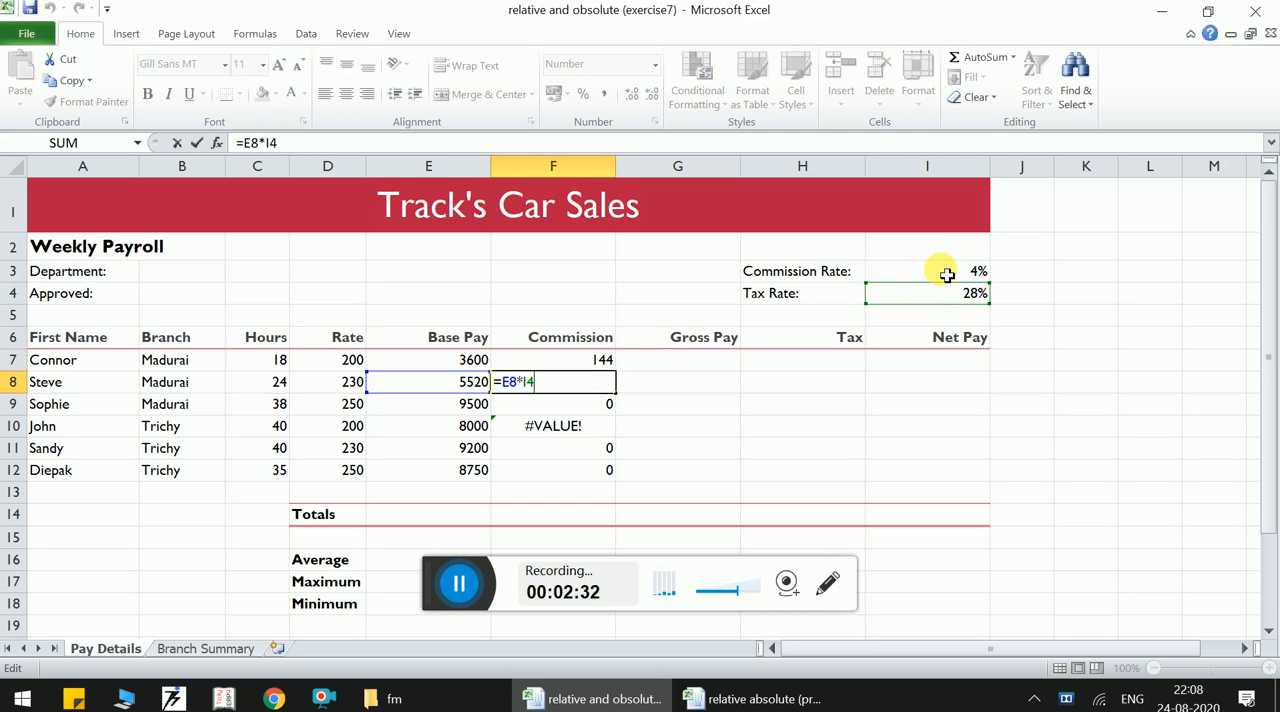
- Make the commission rate reference in F7 absolute so the formula reads =E7*$I$3
left_click(591, 360)
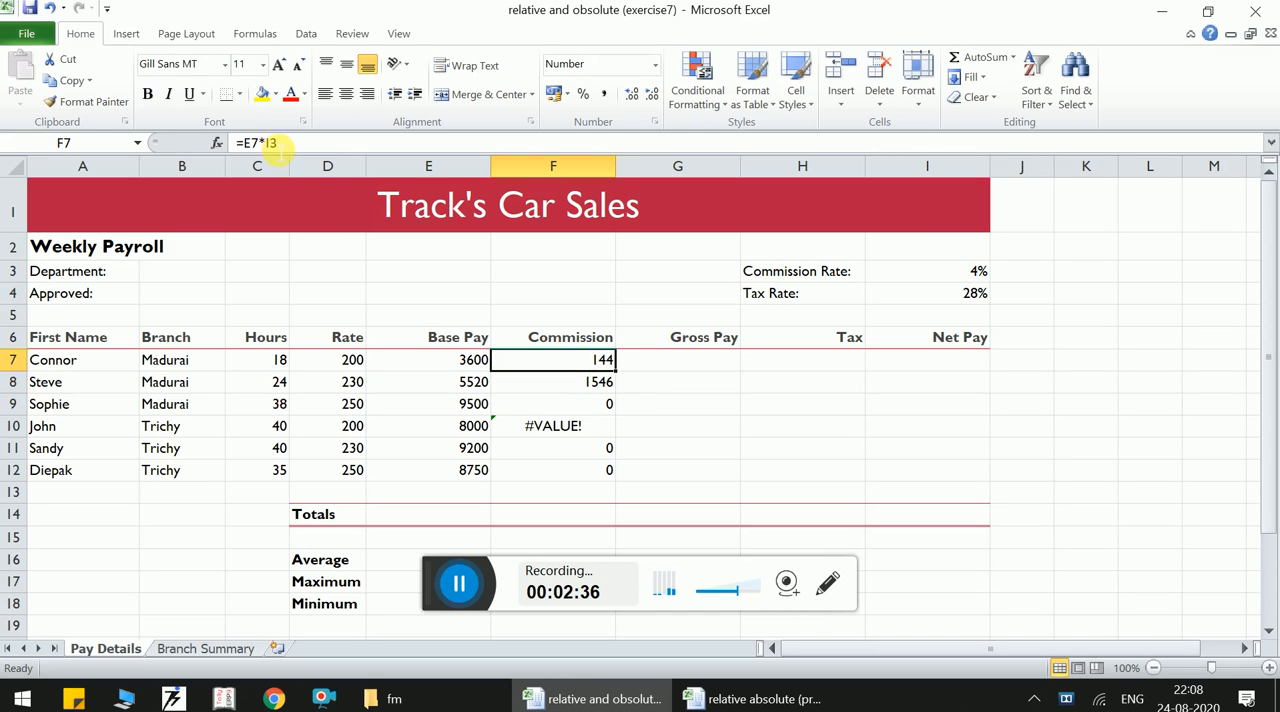
left_click(271, 145)
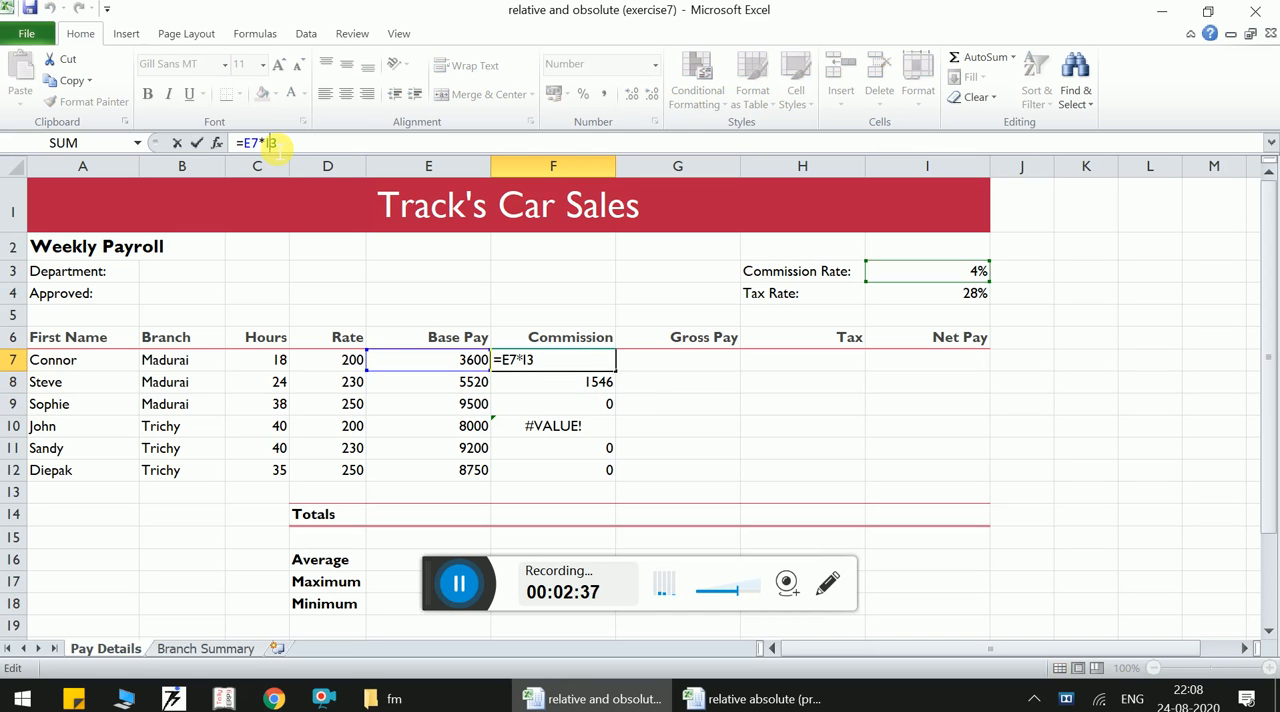
type("$")
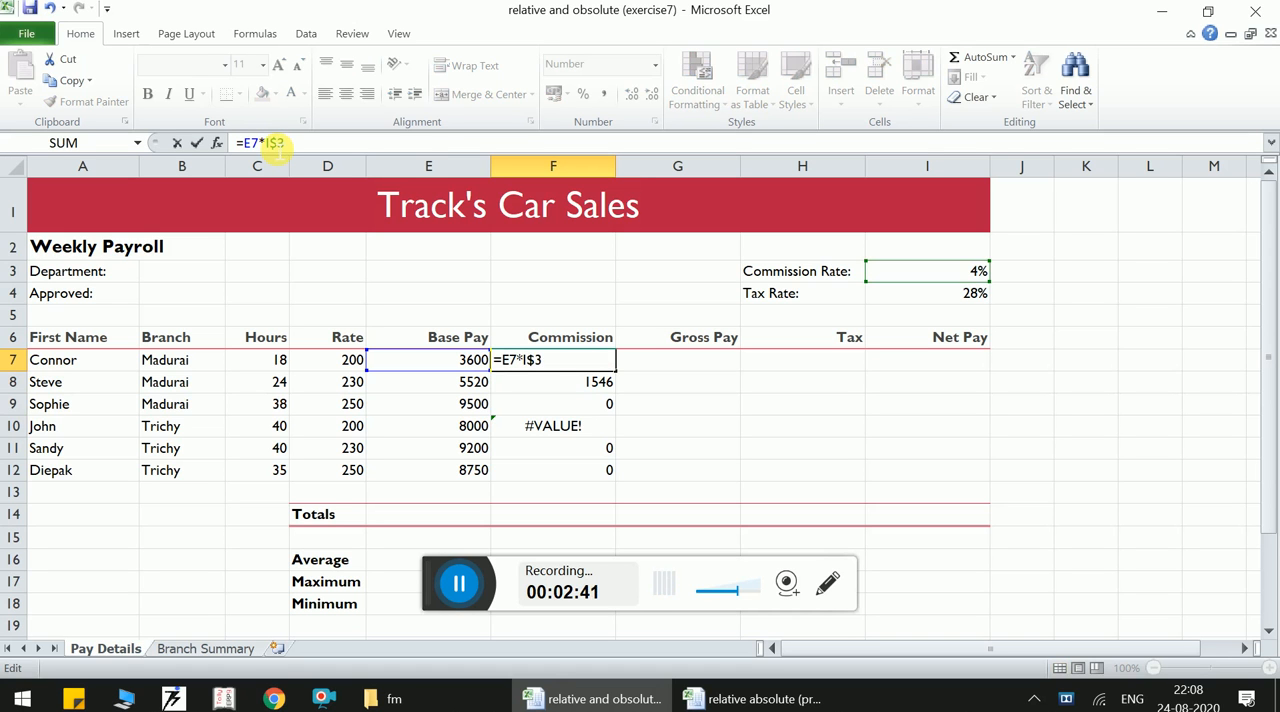
key("Left")
key("Left")
type("$")
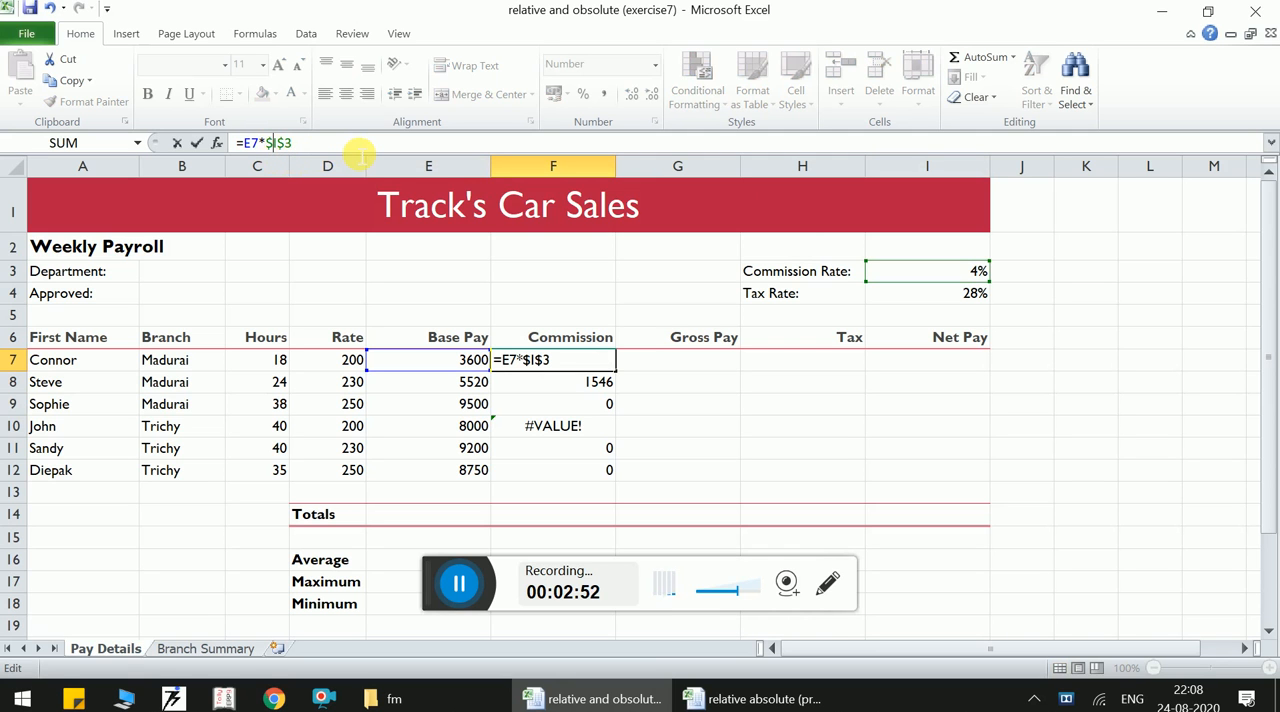
key("Return")
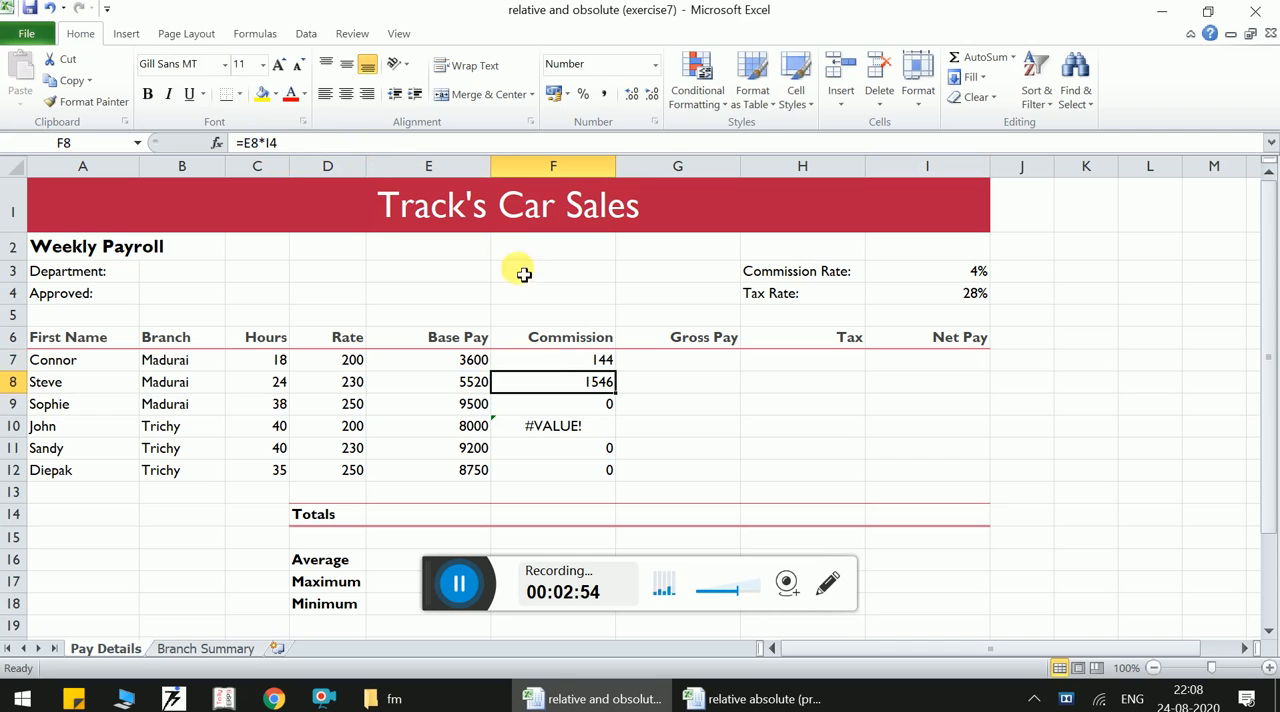
- Fill the absolute-reference commission formula in F7 down to F12
left_click(557, 365)
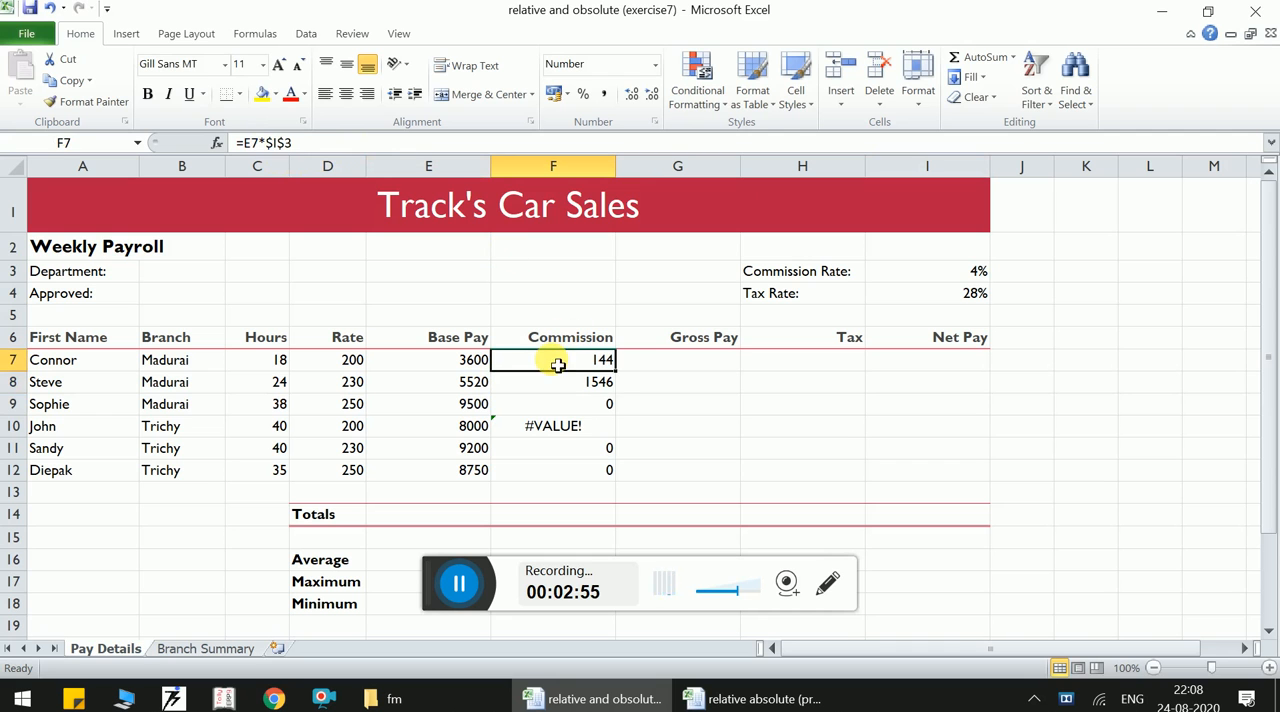
double_click(616, 371)
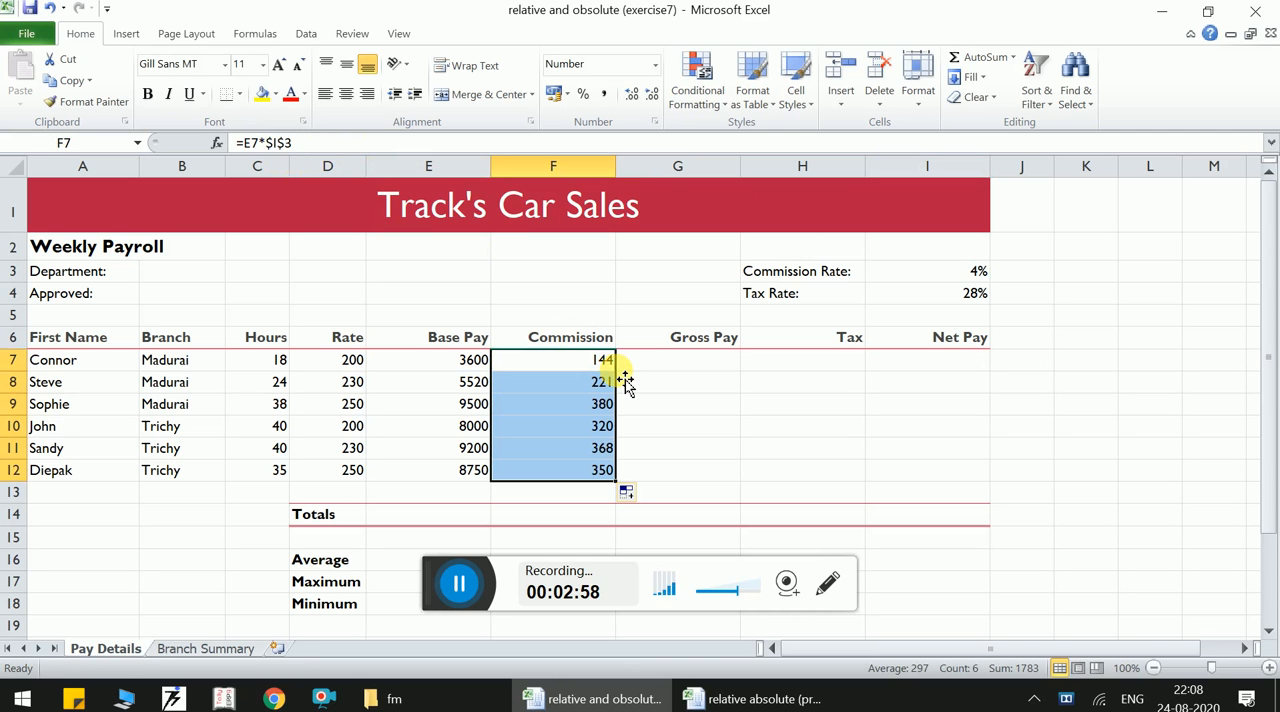
- Calculate the first gross pay in G7 with =E7+F7 and fill the formula down to G12
left_click(680, 372)
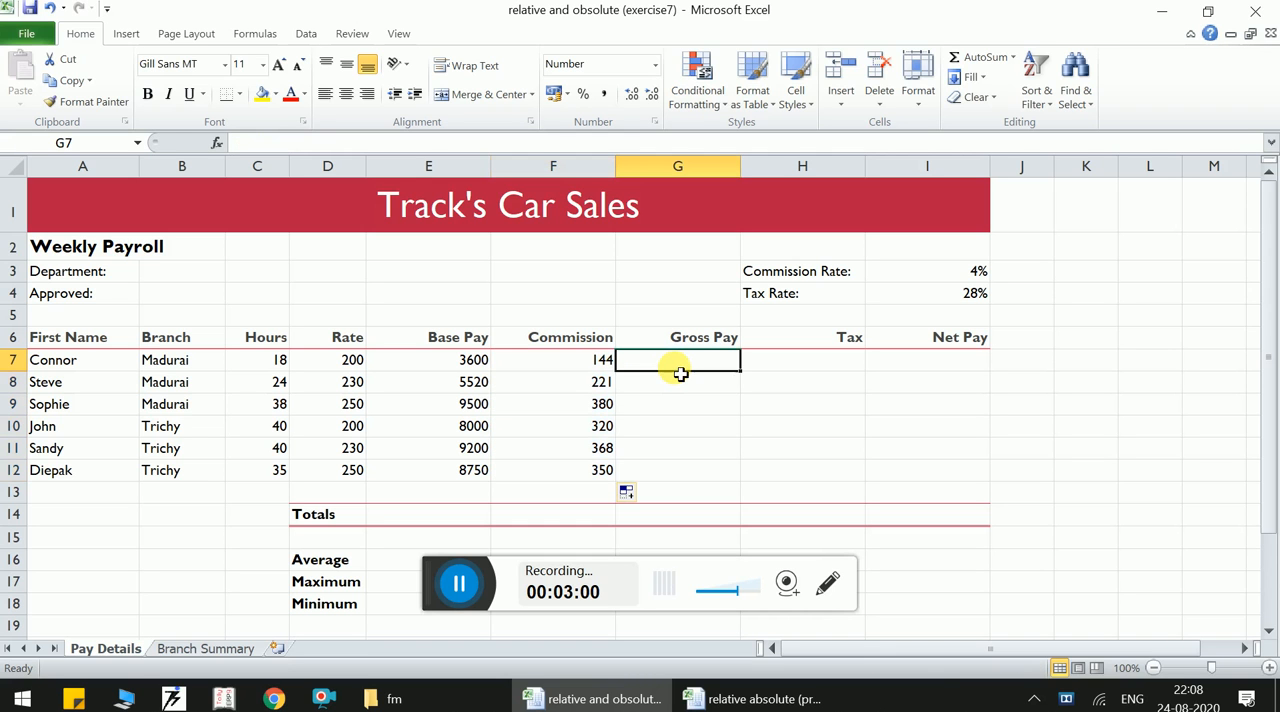
type("=")
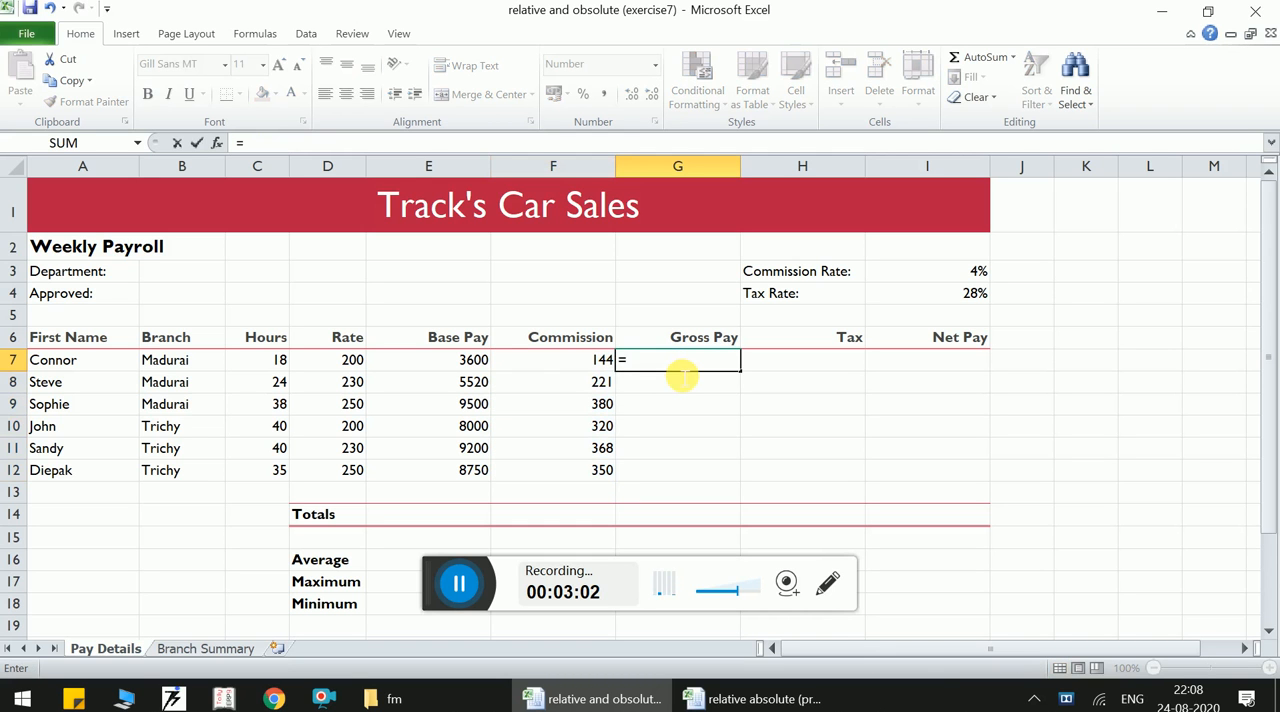
left_click(478, 362)
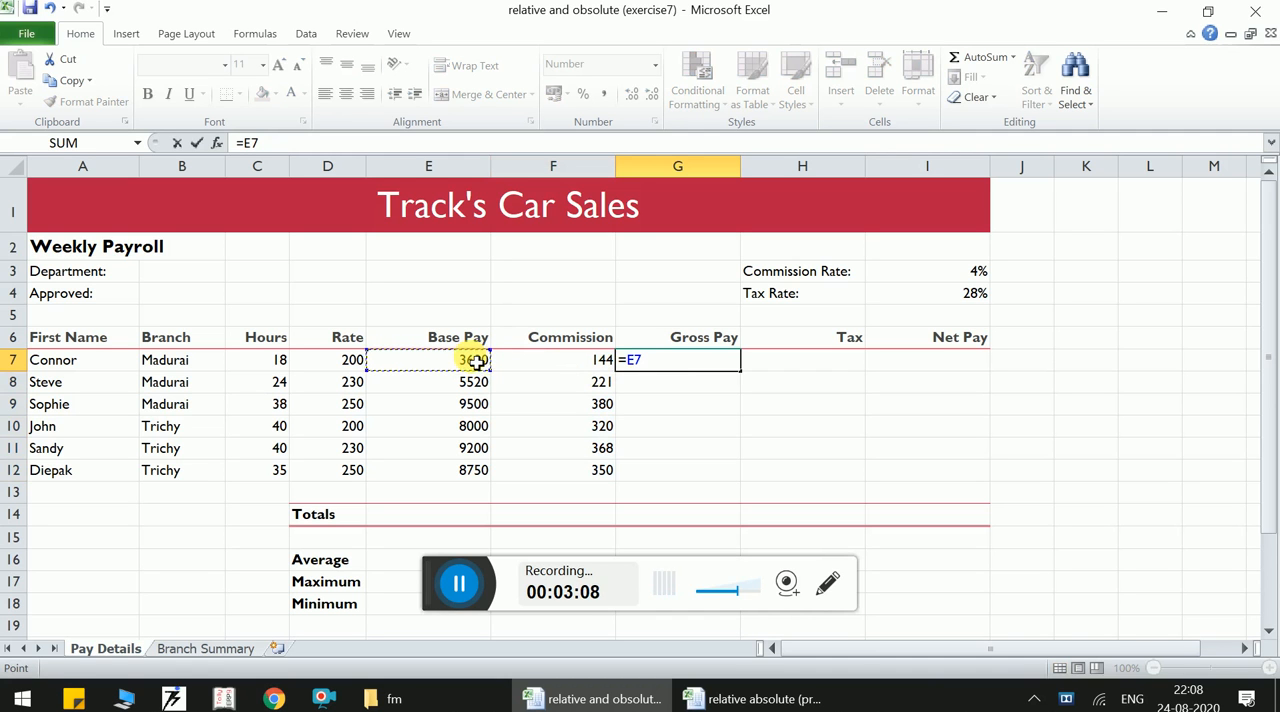
type("+")
left_click(553, 362)
key("Return")
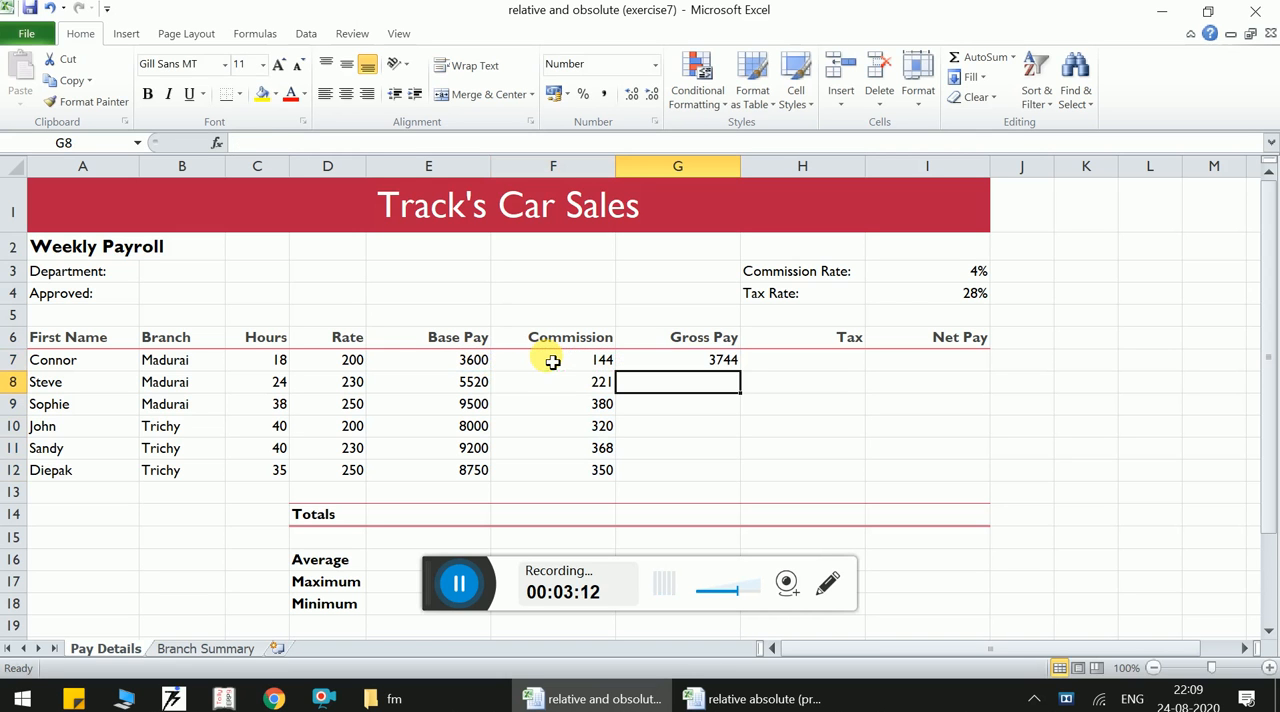
left_click(722, 361)
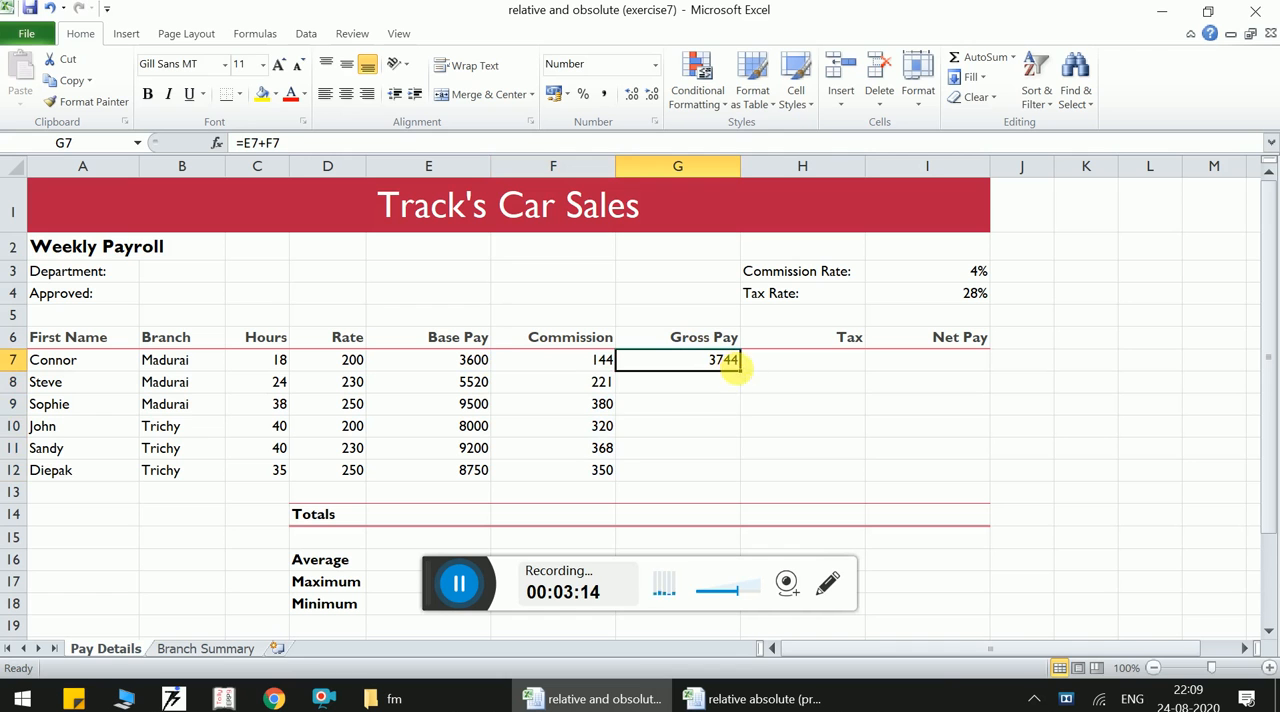
double_click(740, 370)
- Calculate the first tax amount in H7 with =G7*$I$4 and fill the formula down to H12
left_click(792, 366)
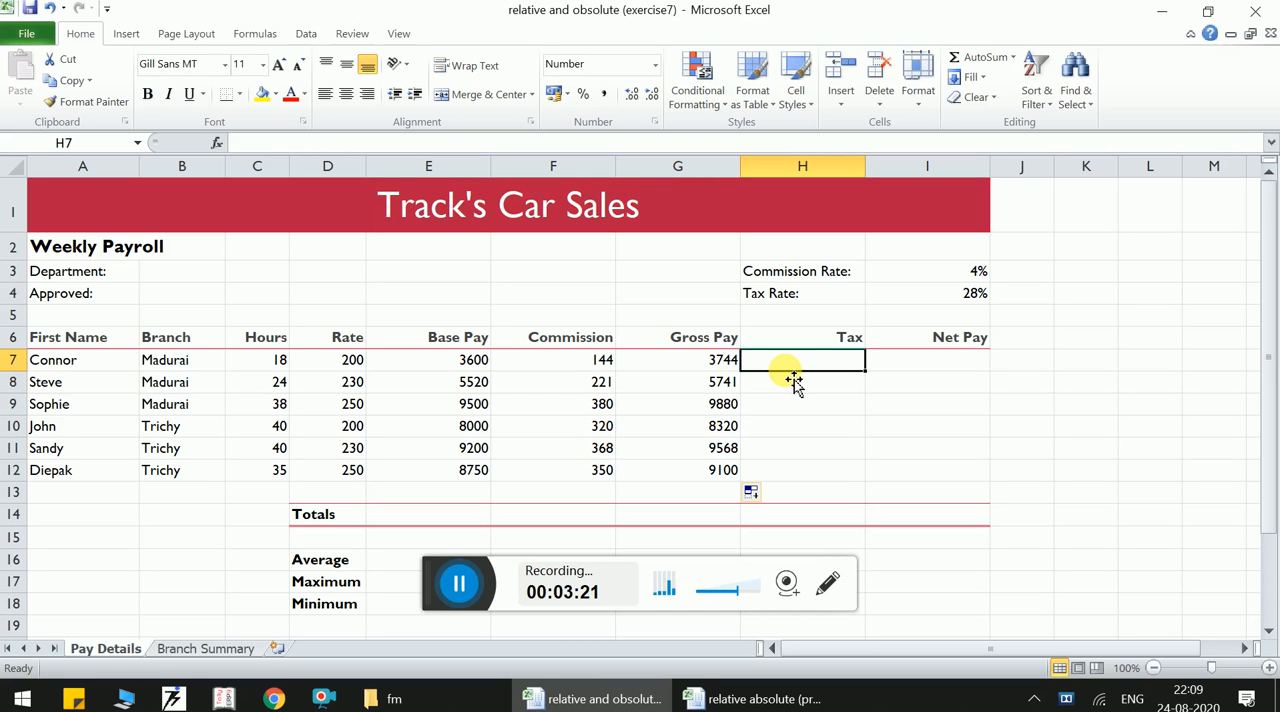
type("=")
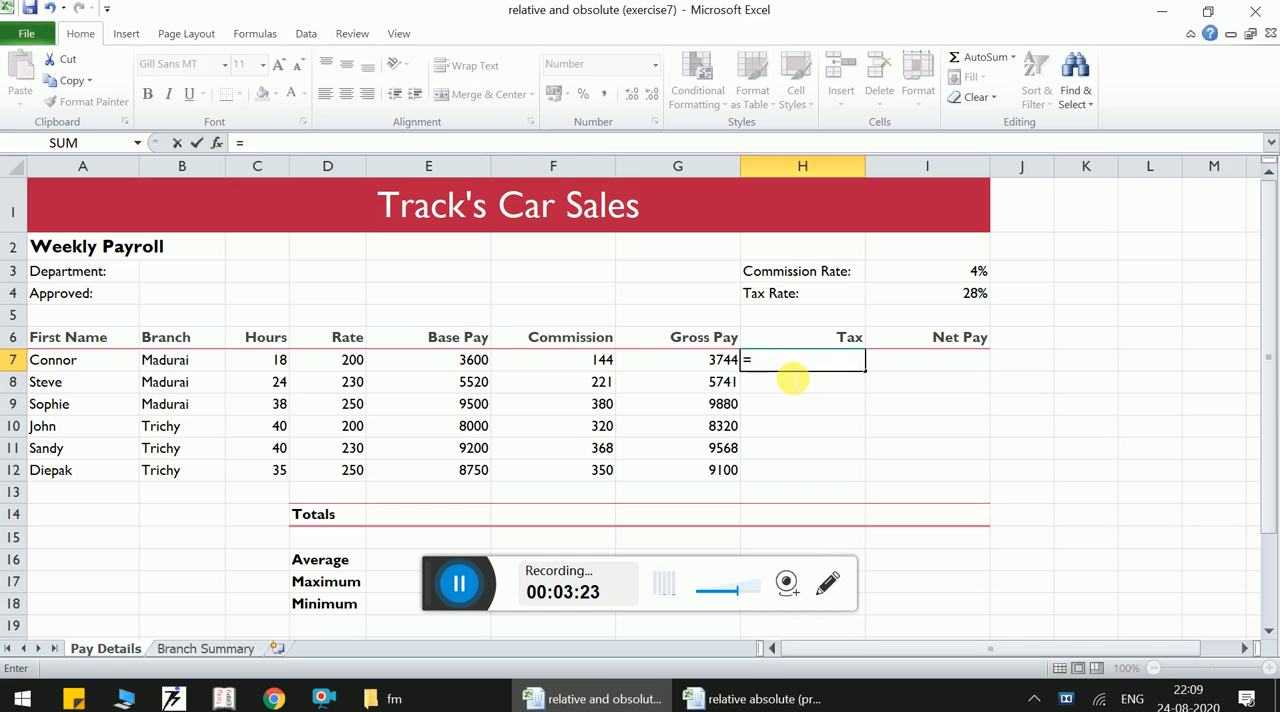
left_click(719, 368)
type("*")
left_click(922, 299)
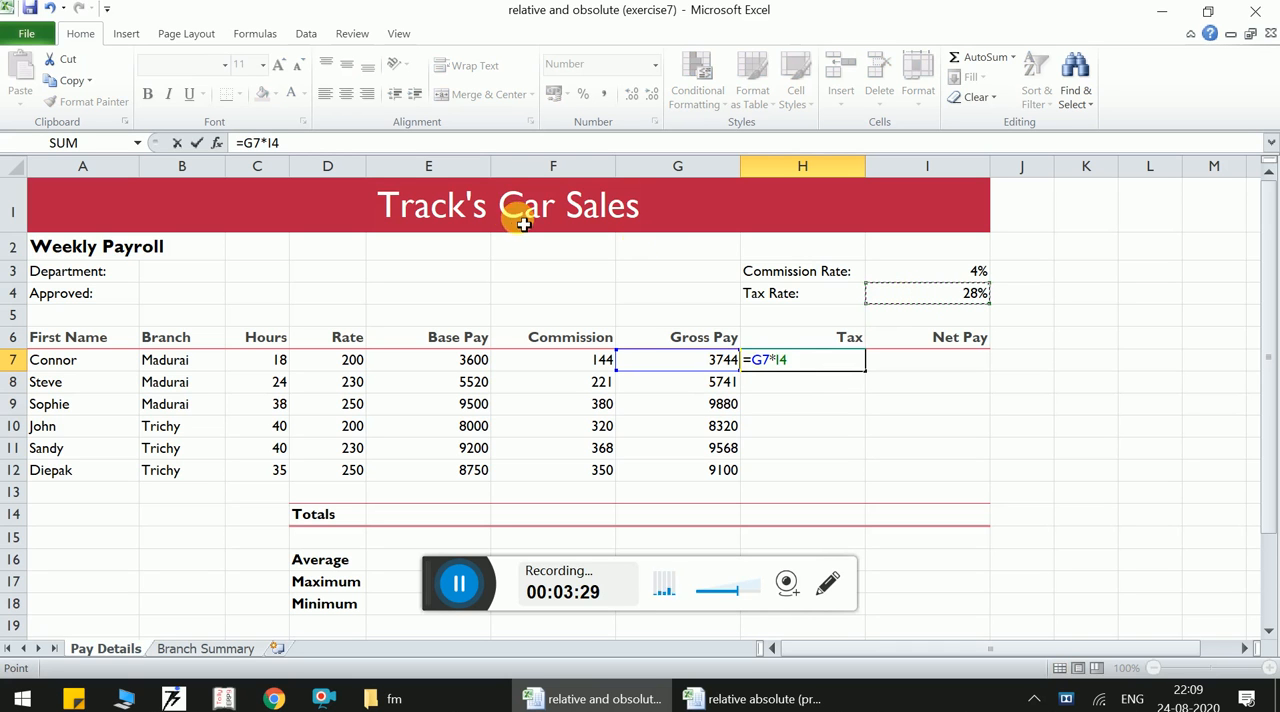
left_click(265, 143)
type("$I$")
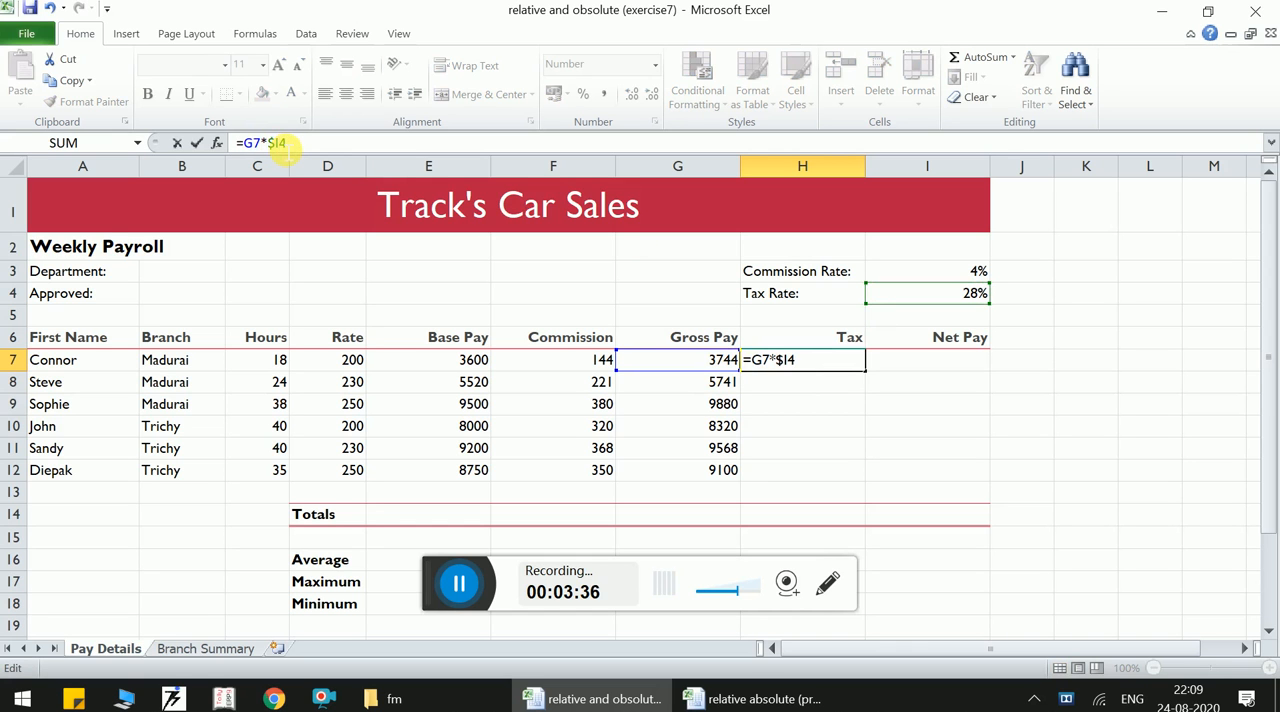
key("Return")
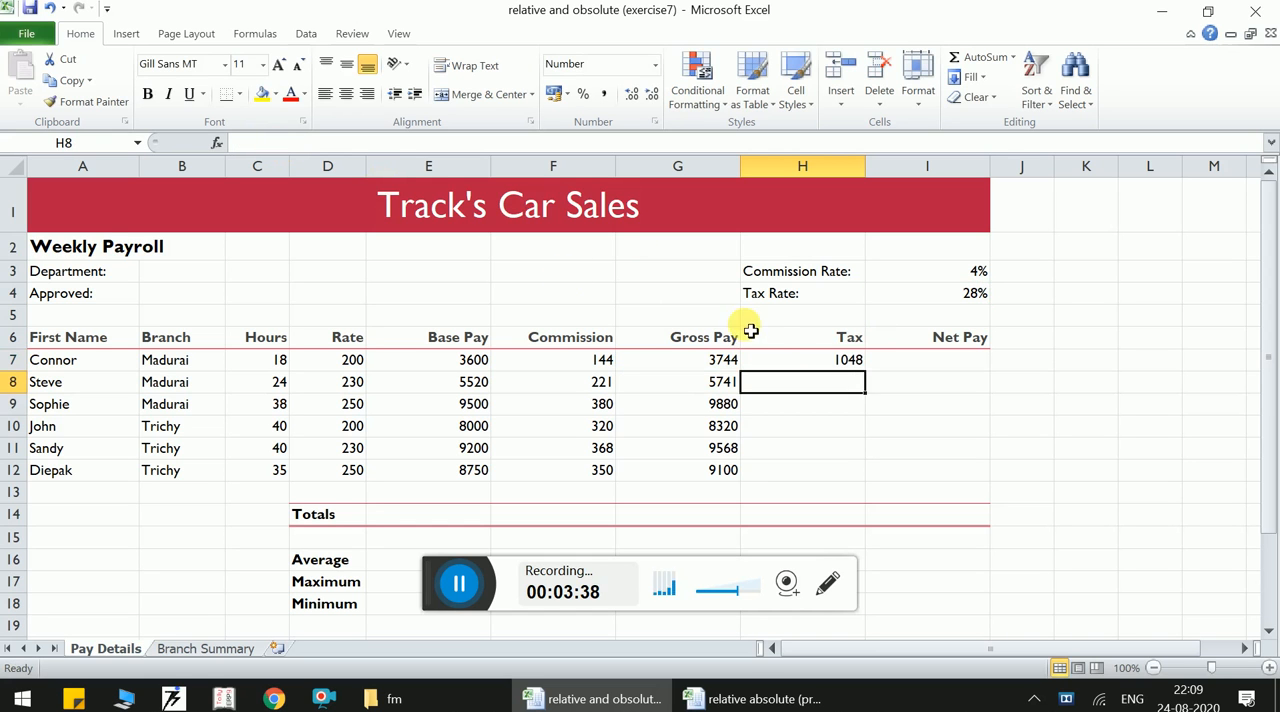
left_click(782, 346)
left_click(824, 364)
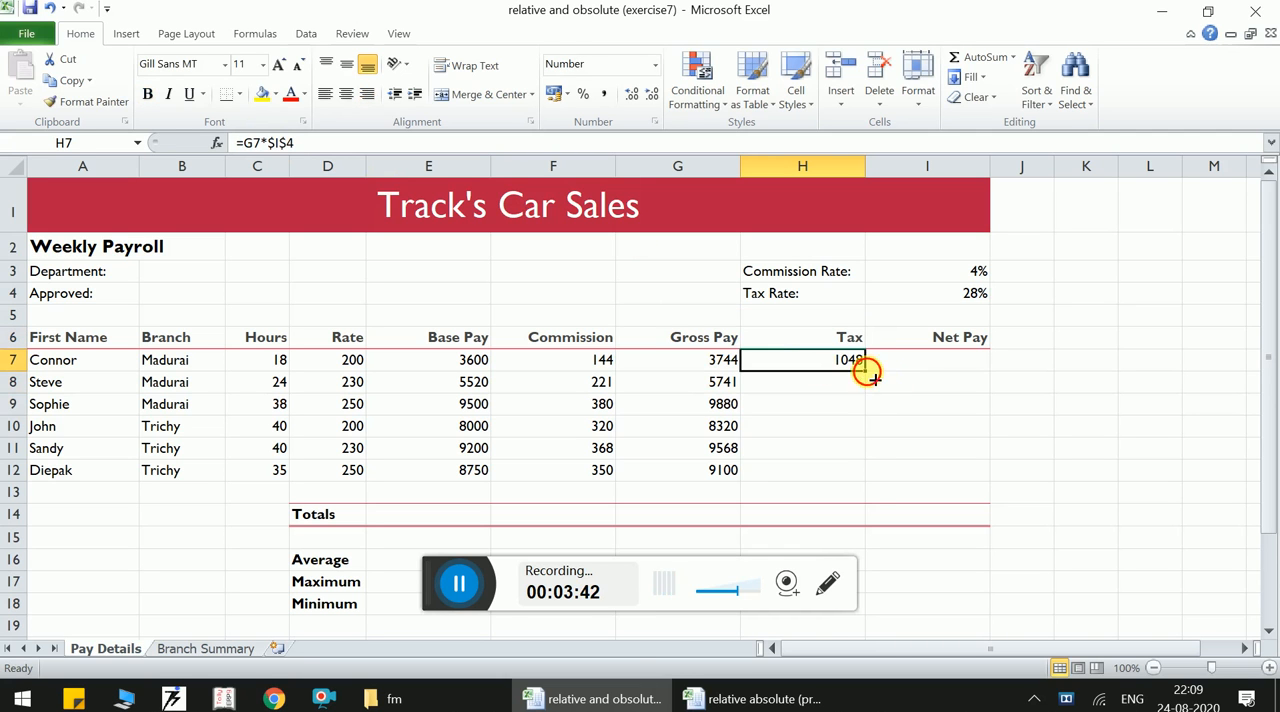
double_click(866, 371)
- Calculate the first net pay in I7 with =G7-H7 and fill the formula down to I12
left_click(904, 367)
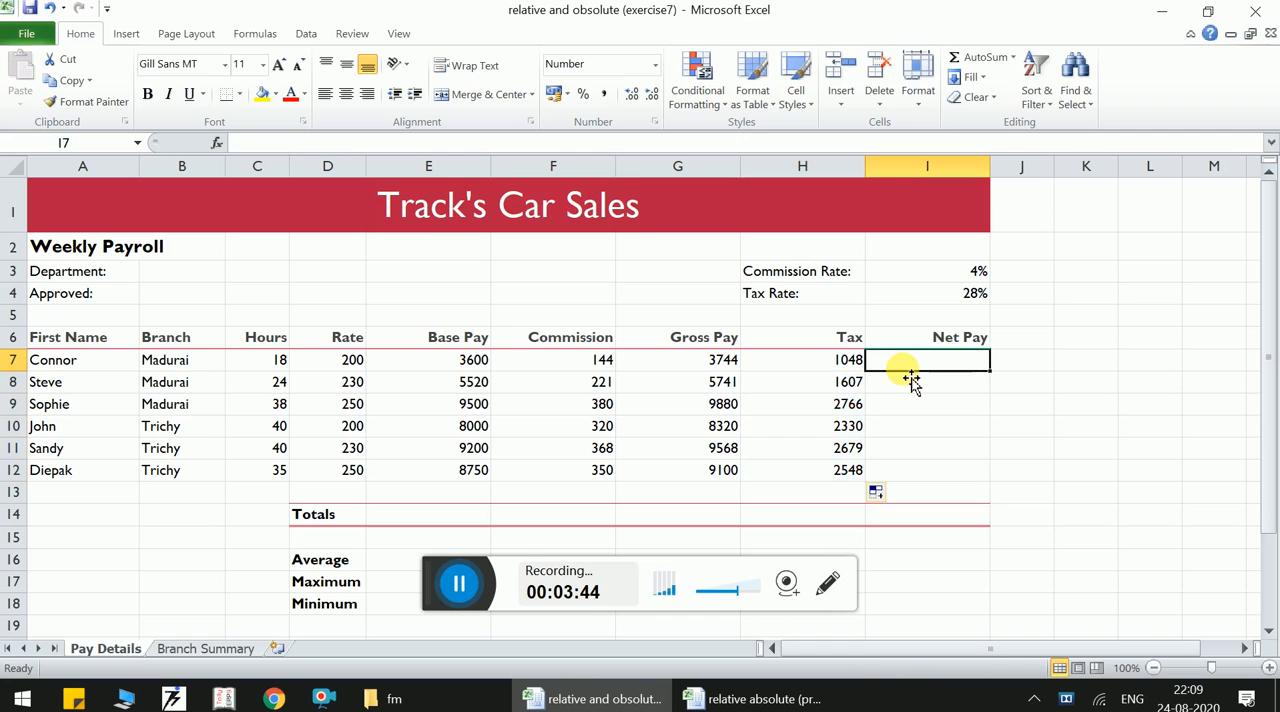
type("=")
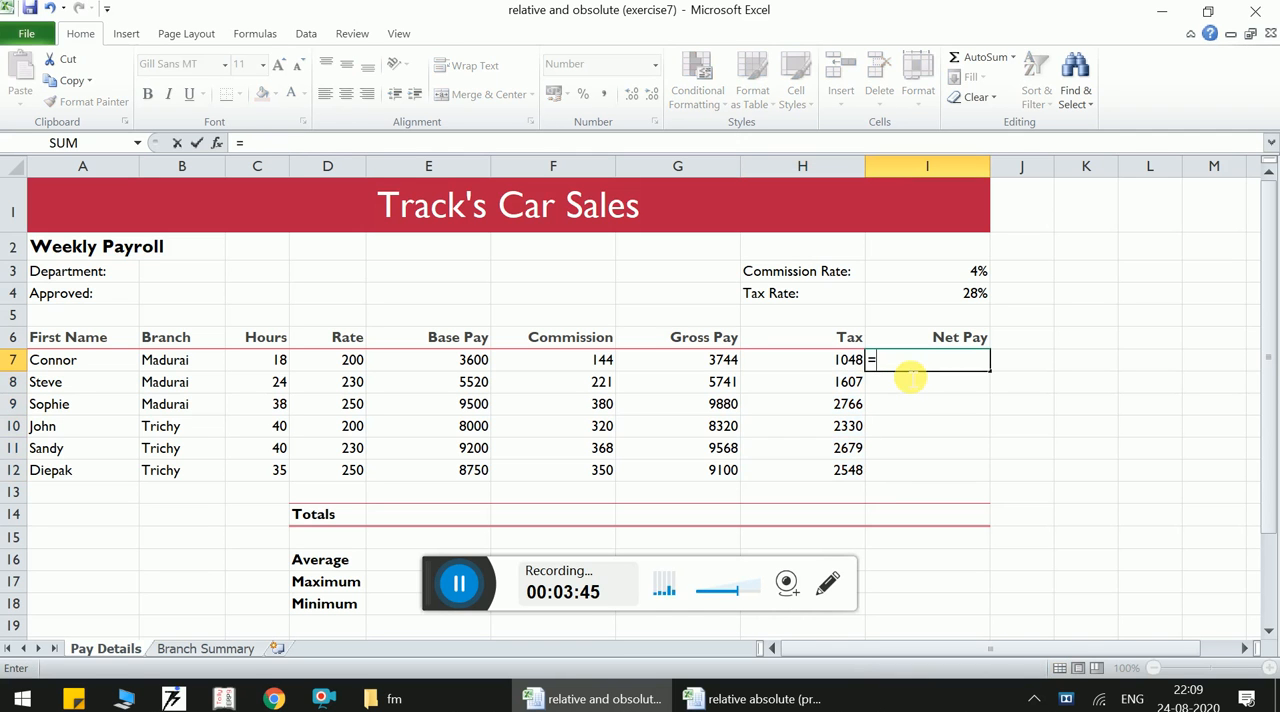
left_click(724, 366)
type("-")
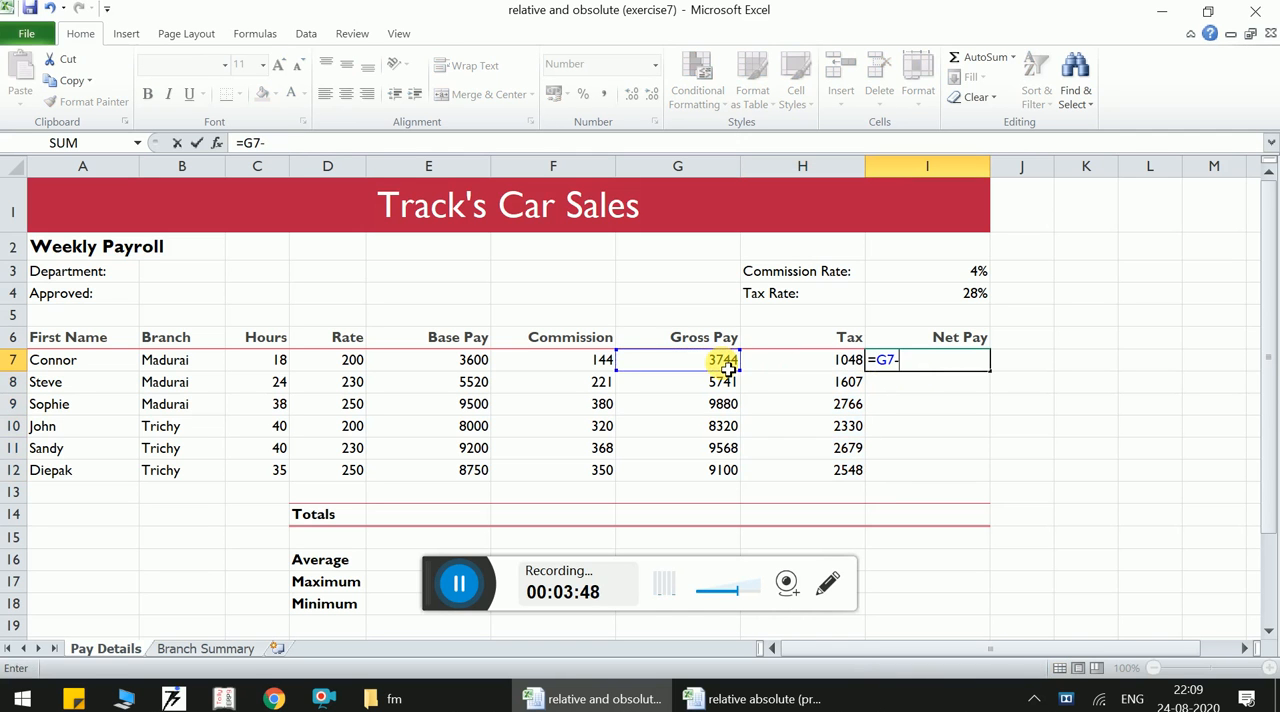
left_click(784, 373)
key("Return")
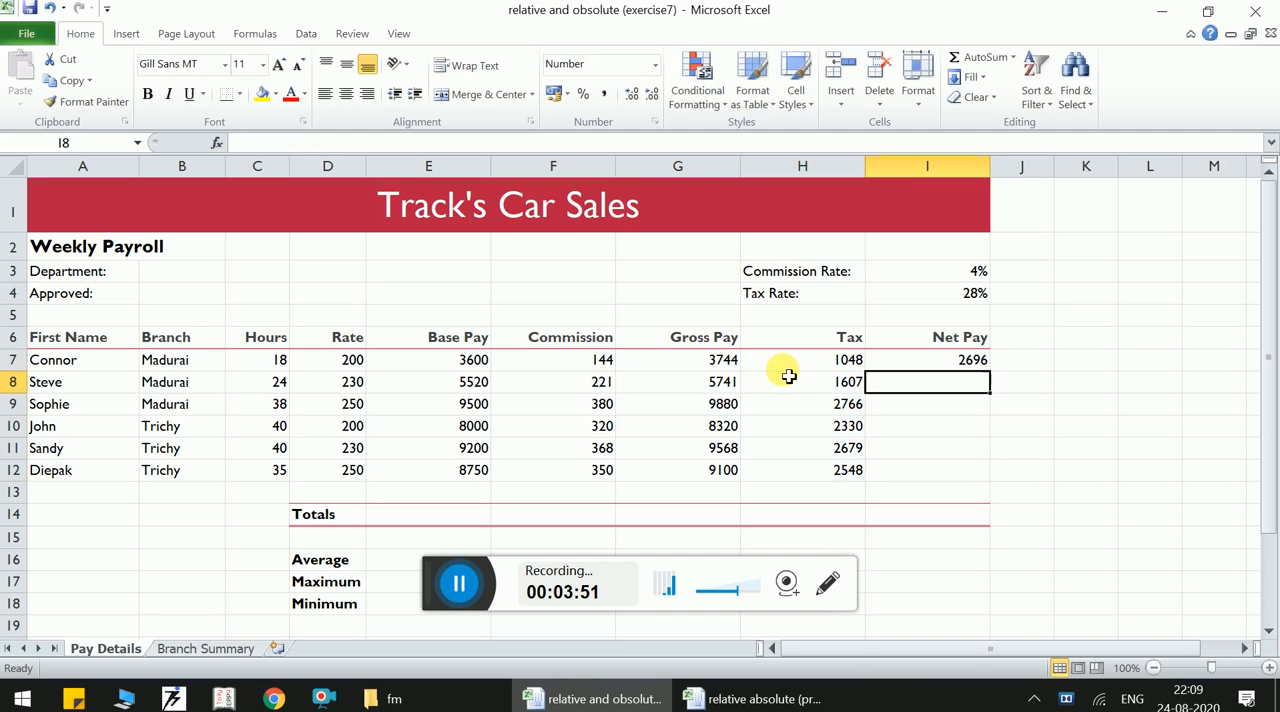
left_click(929, 362)
double_click(991, 371)
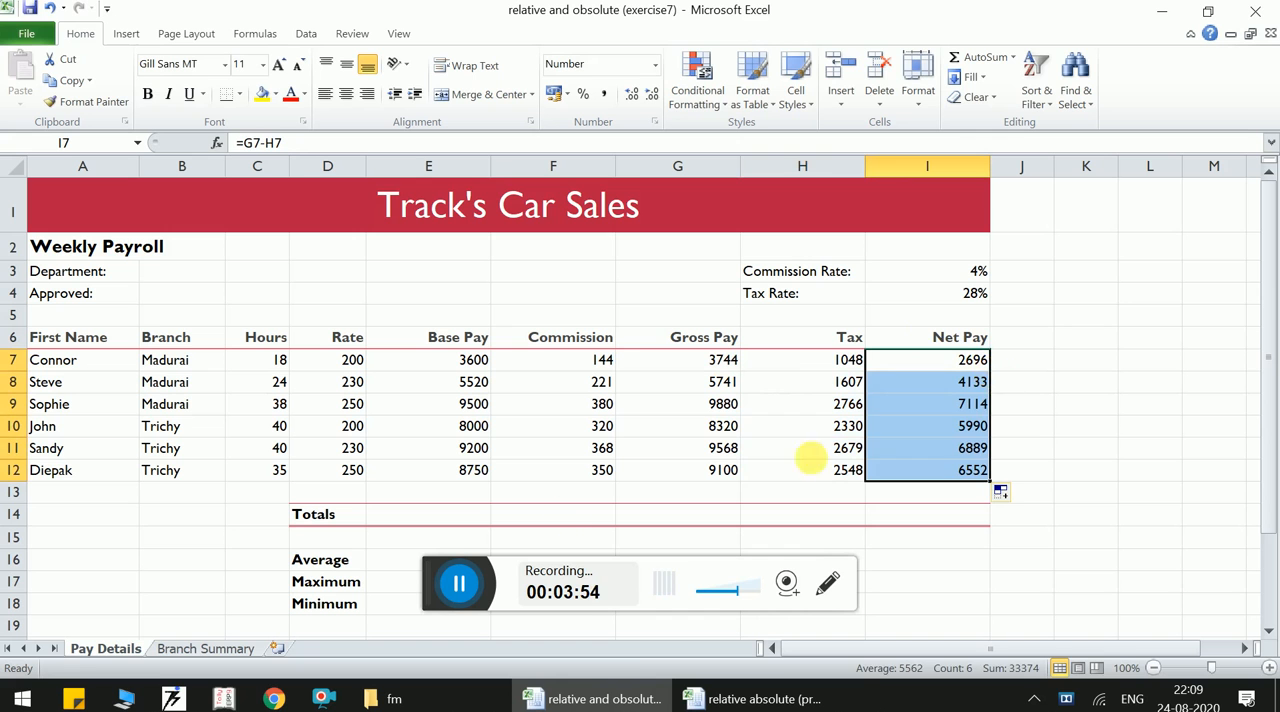
- Total the base pay column in E14 with a SUM formula over E7:E12
left_click(458, 523)
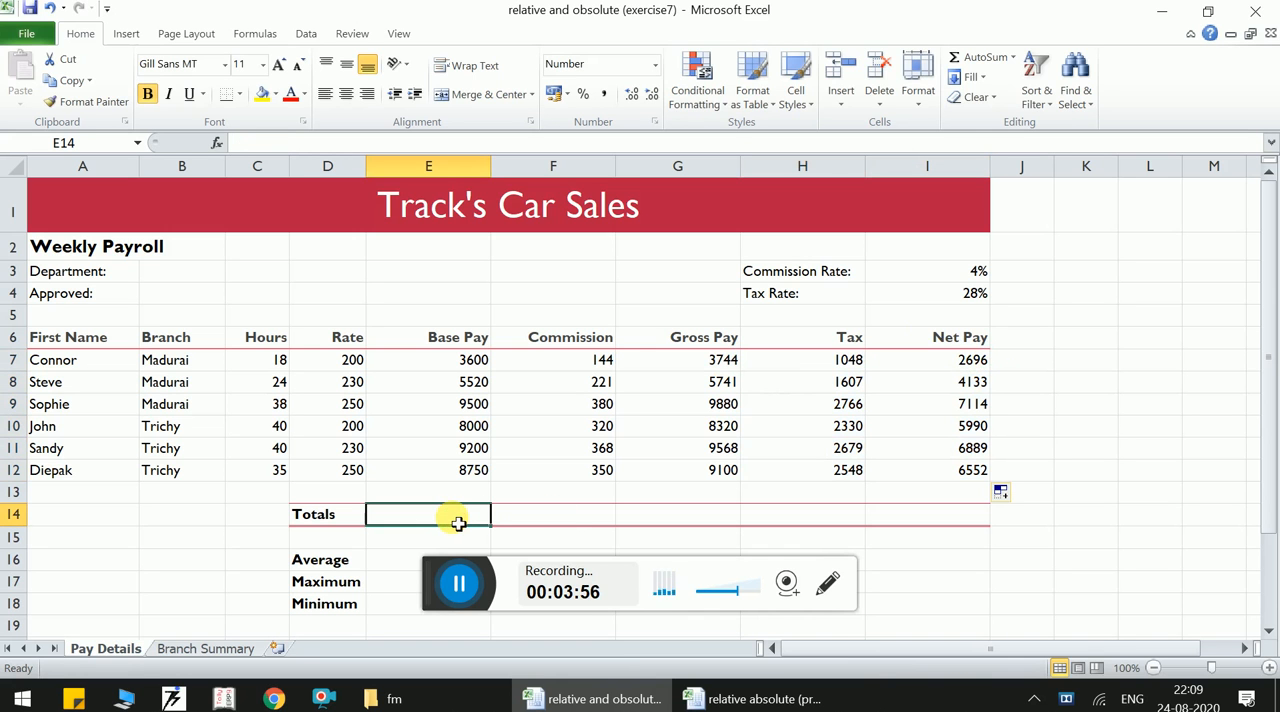
type("=")
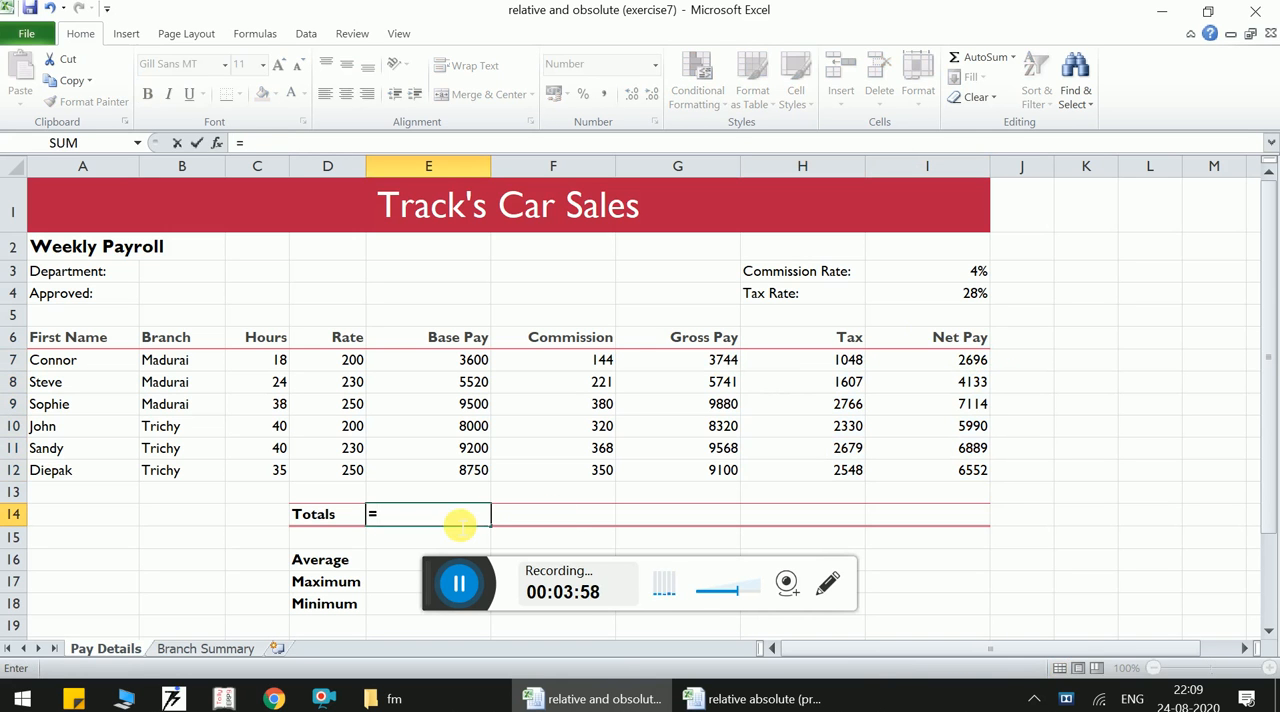
type("sum")
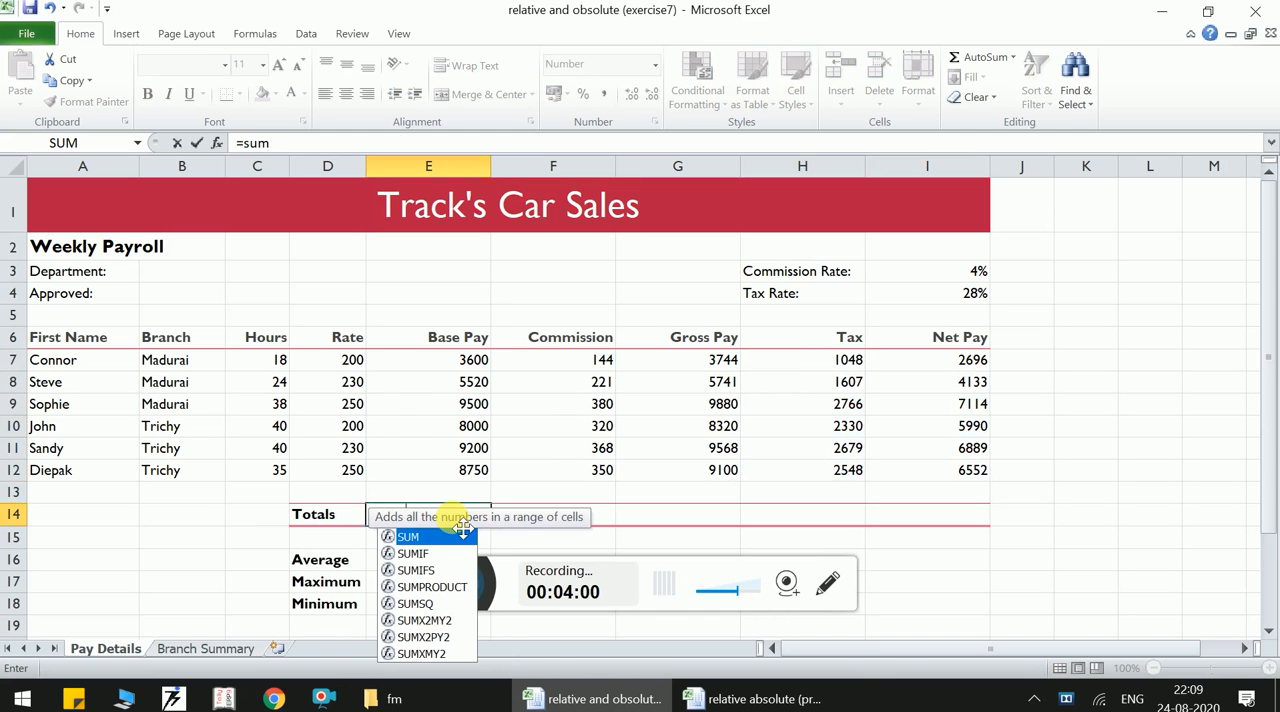
type("(")
left_click_drag(432, 366, 430, 472)
type(")")
key("Return")
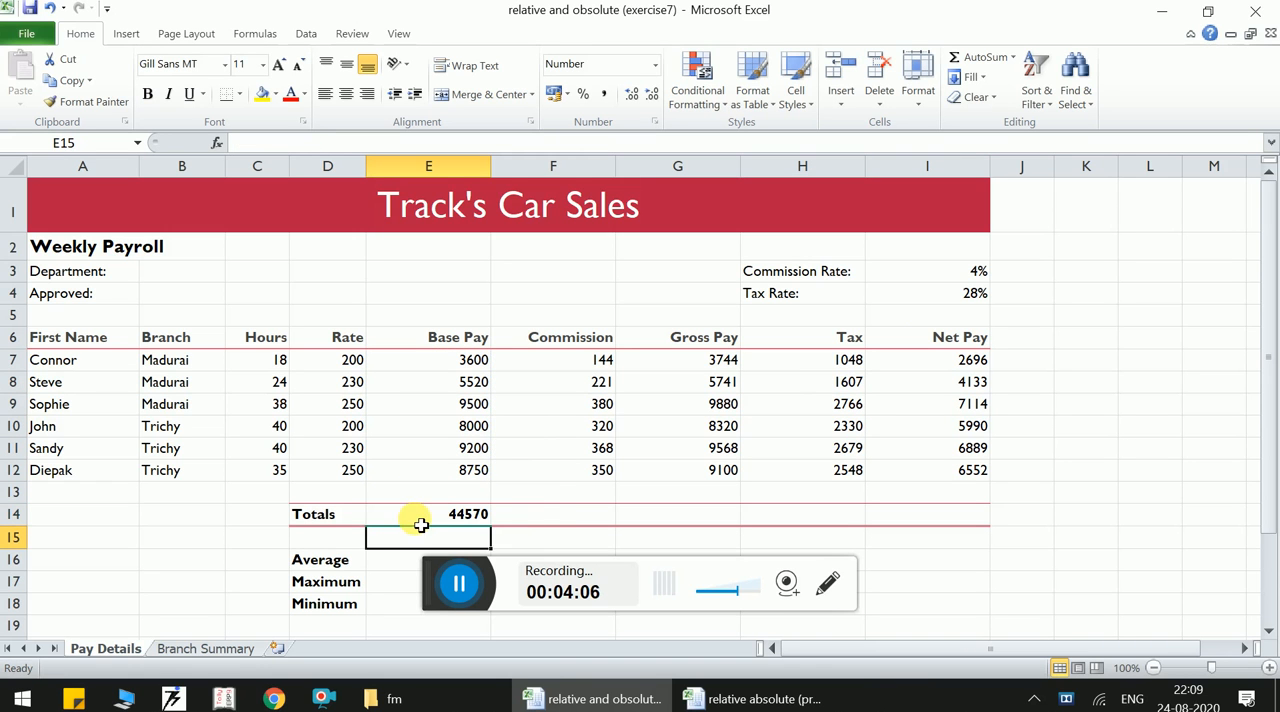
- Total the commissions in F14 with AutoSum over F7:F13 and fill the formula across to I14
left_click(577, 516)
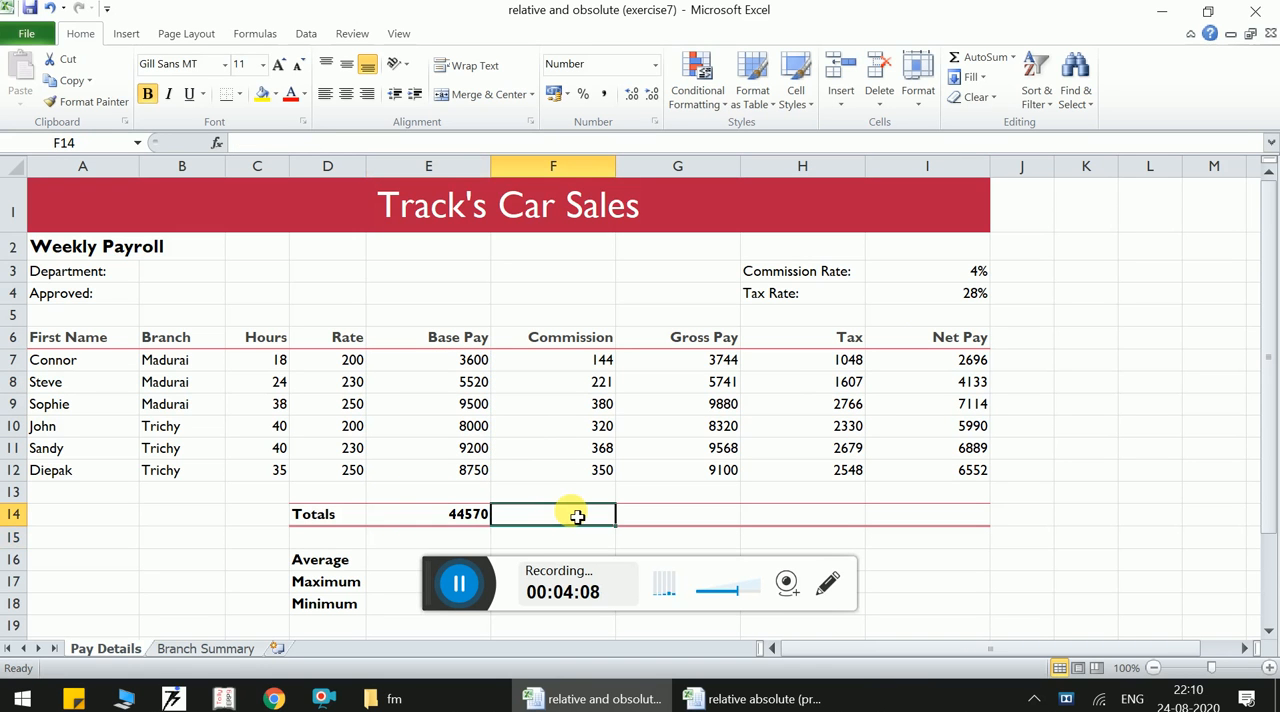
left_click(984, 58)
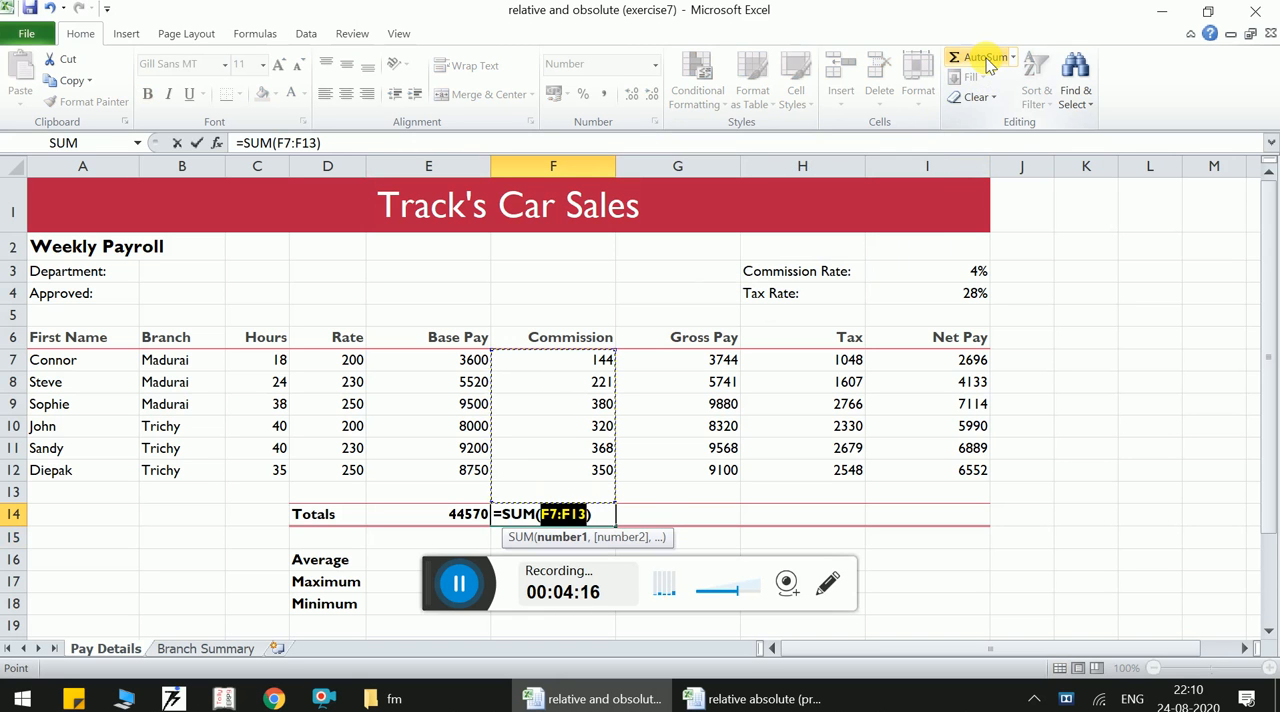
key("Return")
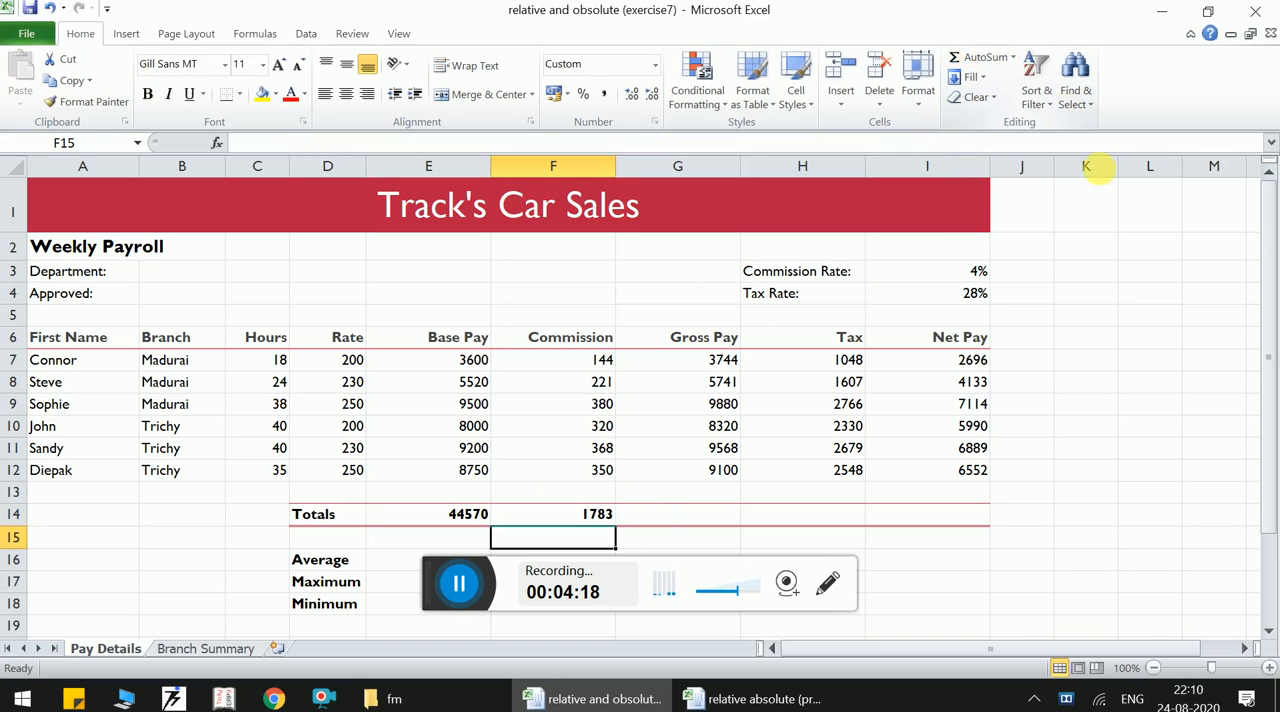
left_click(566, 512)
left_click_drag(620, 528, 970, 527)
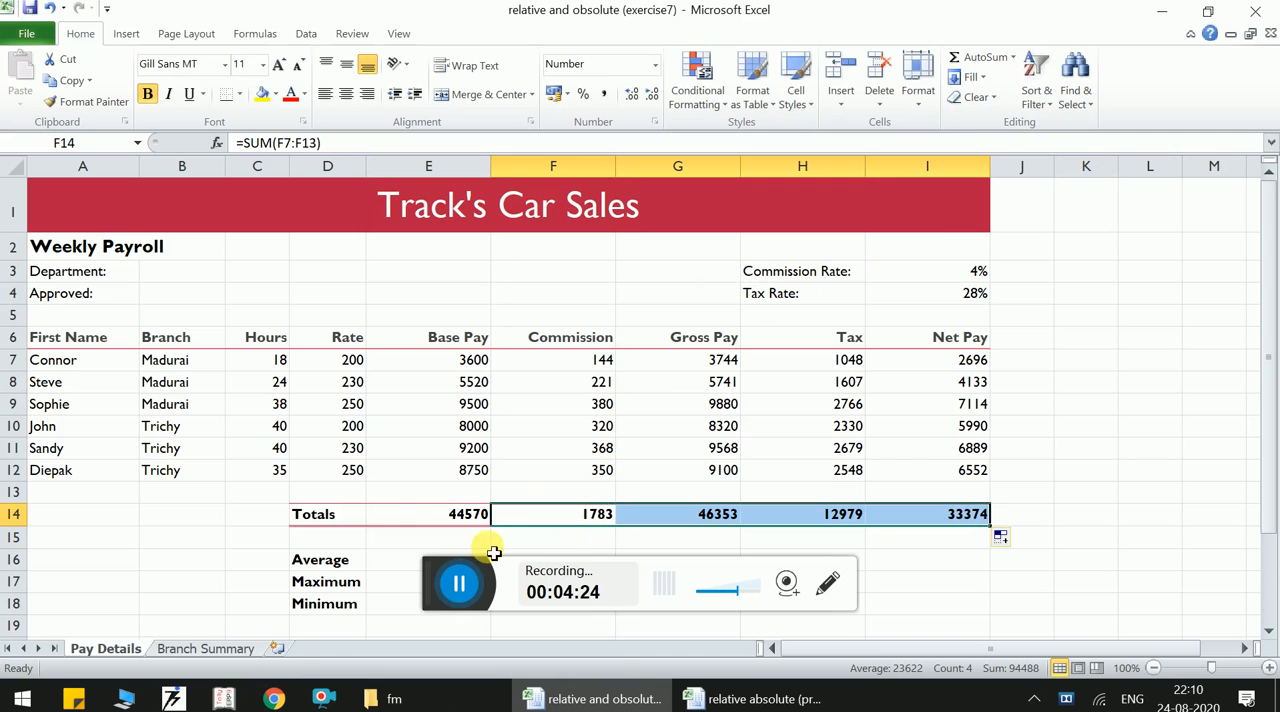
- Calculate the average base pay in E16 with =AVERAGE(E7:E12) and fill the formula across to I16
left_click(402, 541)
key("Down")
key("Down")
key("Down")
key("Down")
key("Down")
key("Down")
key("Down")
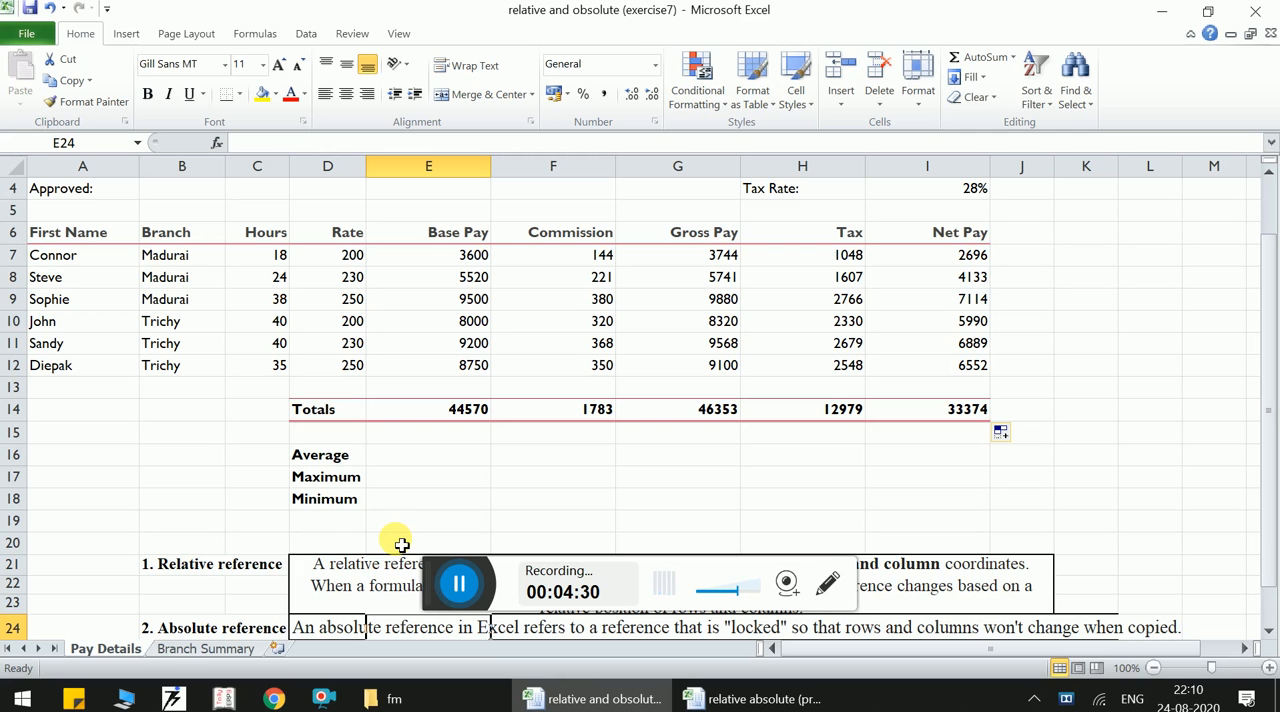
left_click(394, 463)
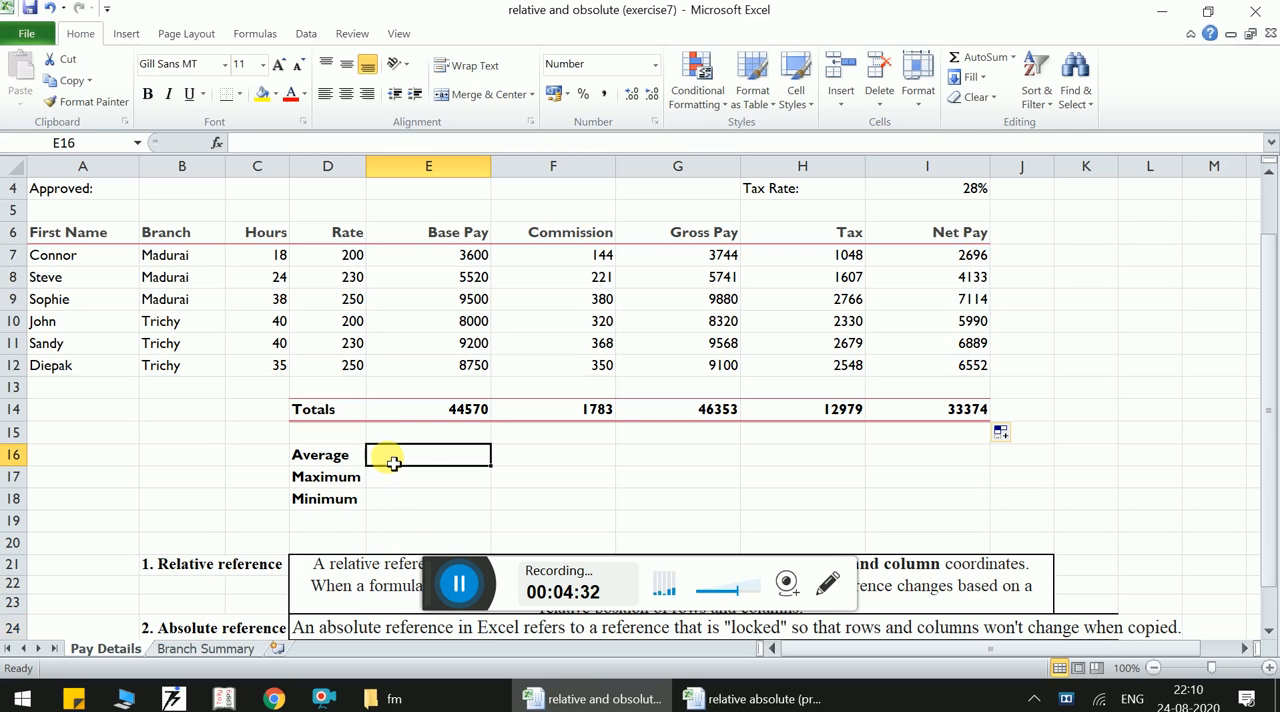
type("=av")
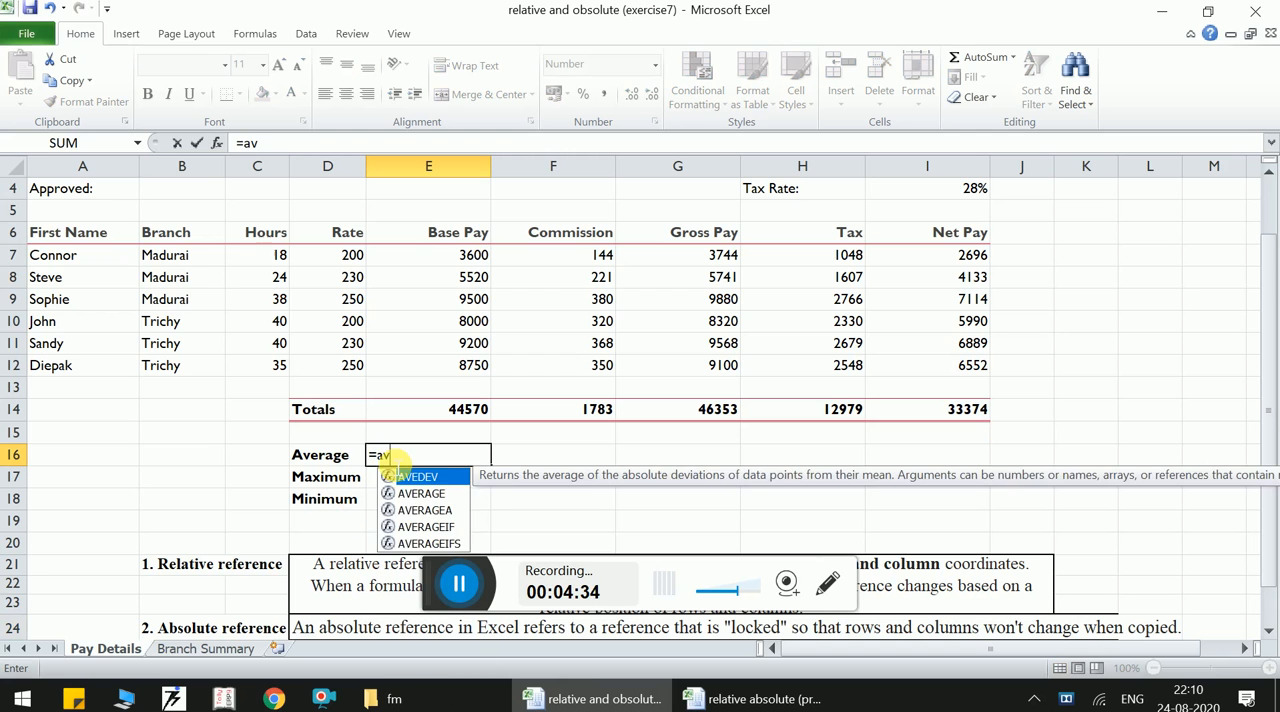
type("er")
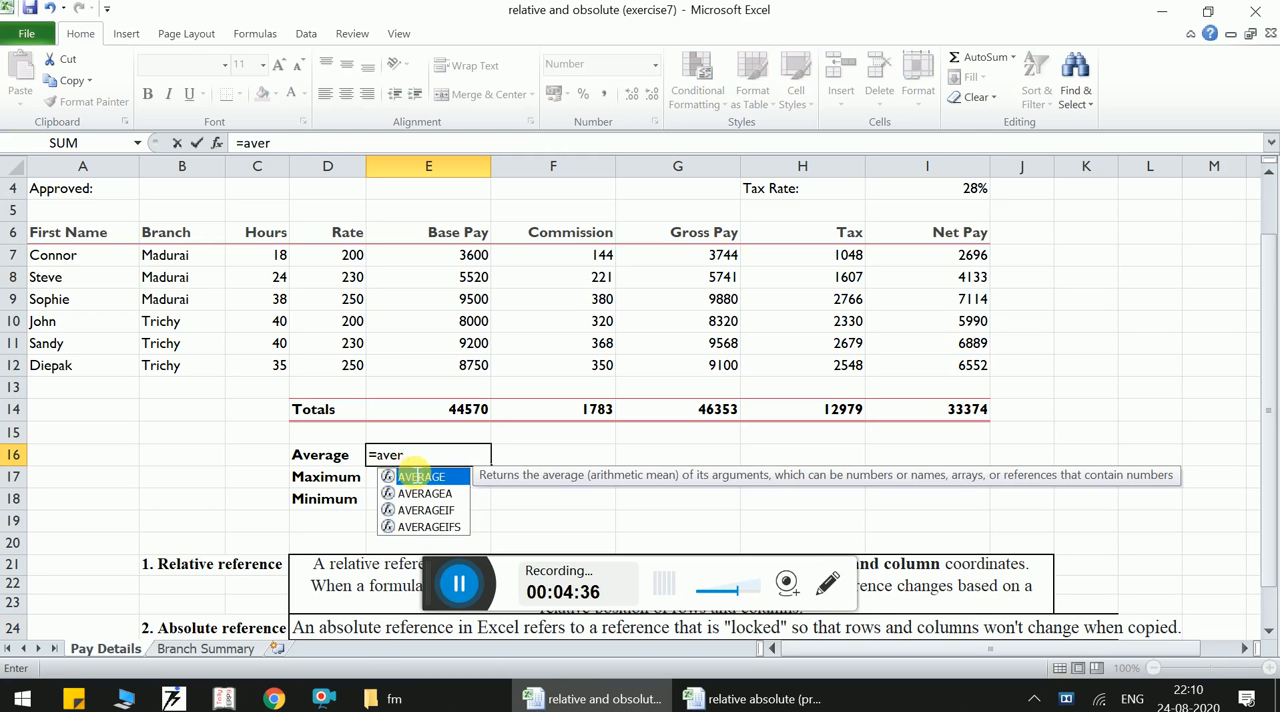
double_click(418, 480)
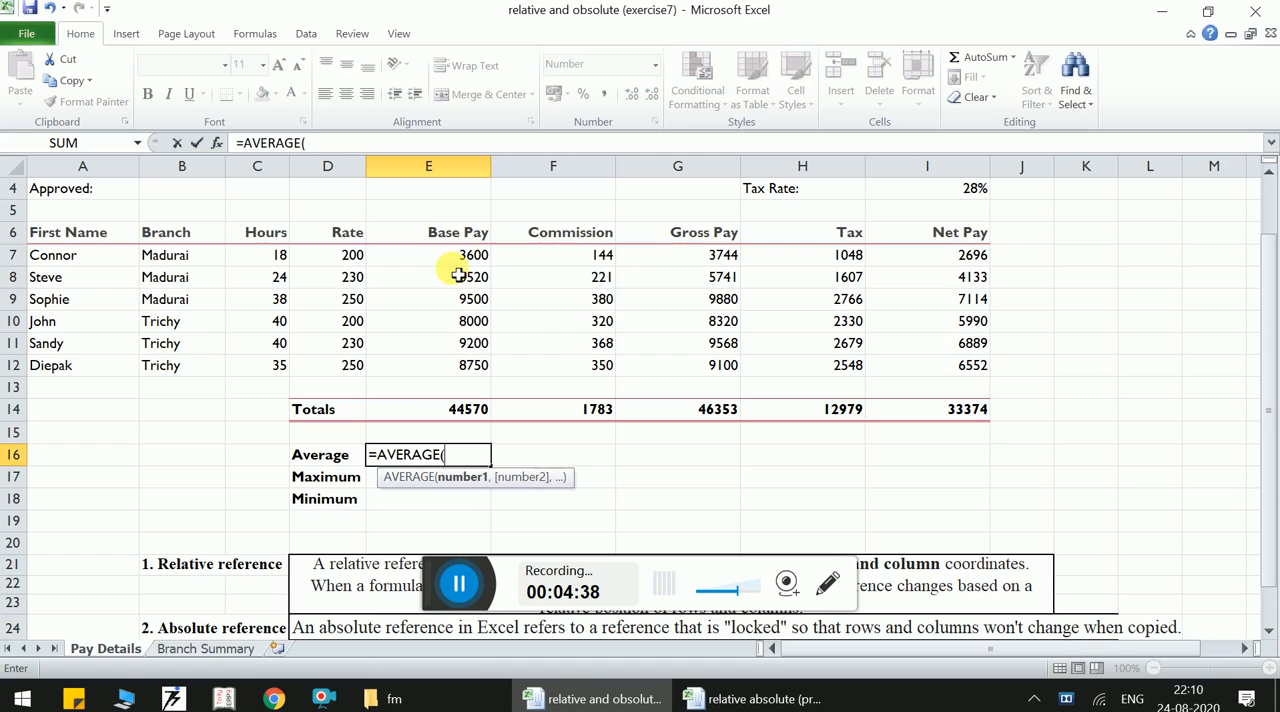
left_click_drag(446, 254, 457, 365)
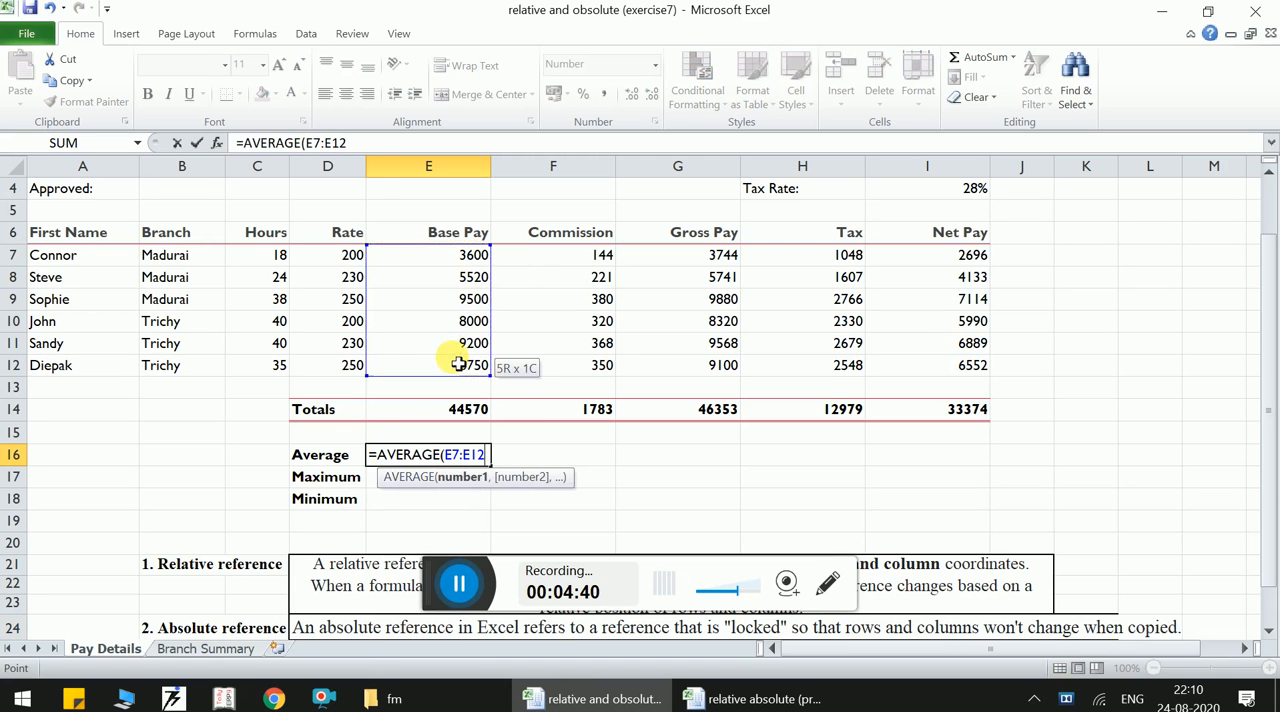
type(")")
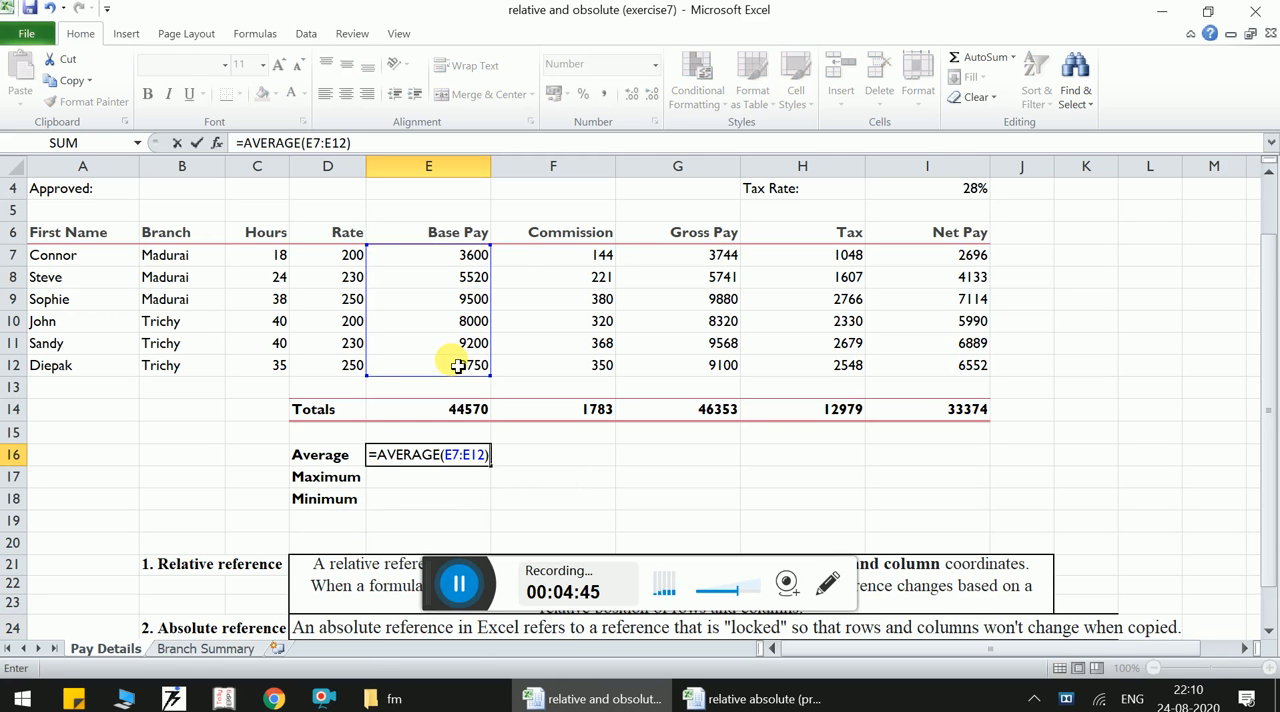
key("Return")
left_click(440, 460)
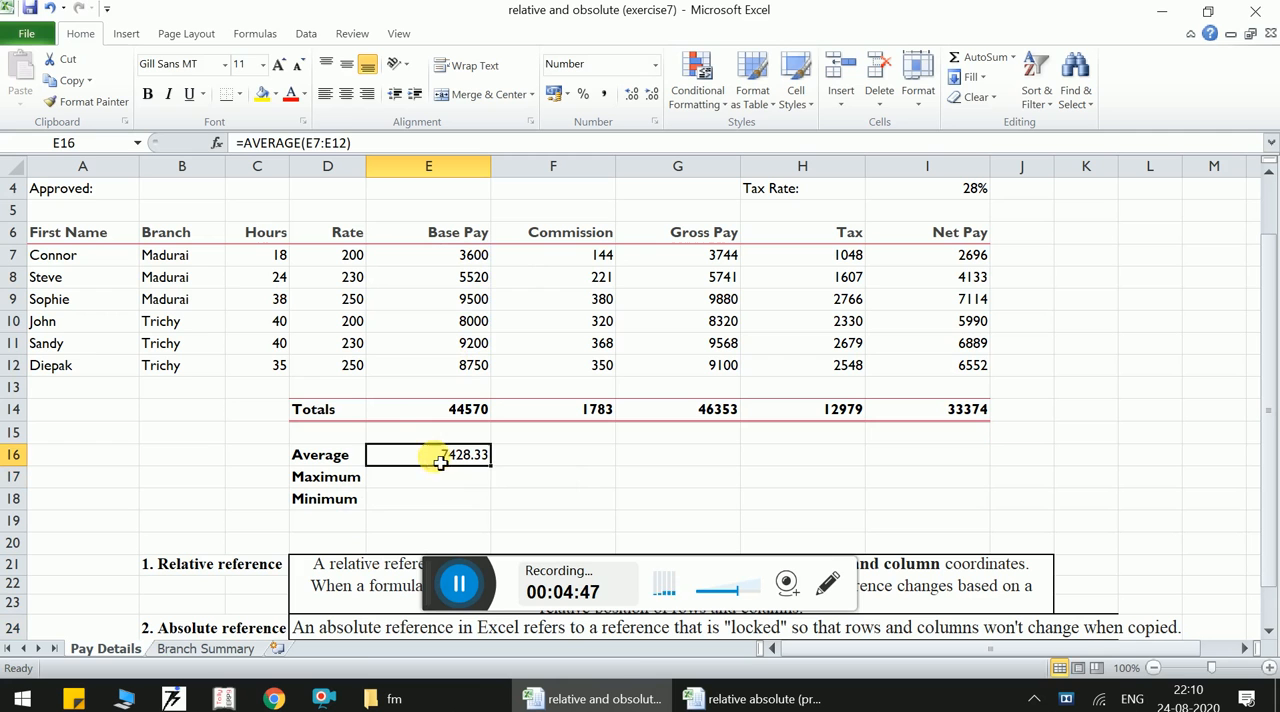
left_click_drag(494, 470, 940, 480)
- Calculate the maximum base pay in E17 with =MAX(E7:E12) and fill the formula across to I17
left_click(402, 478)
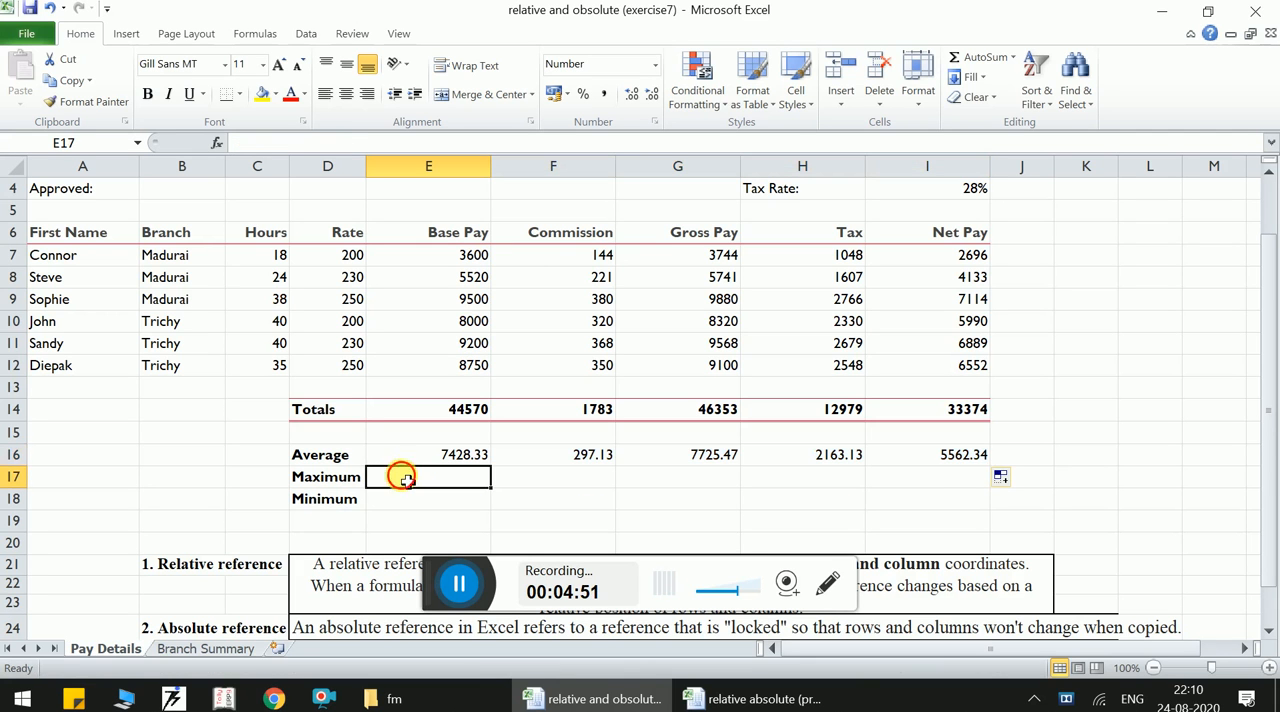
type("=")
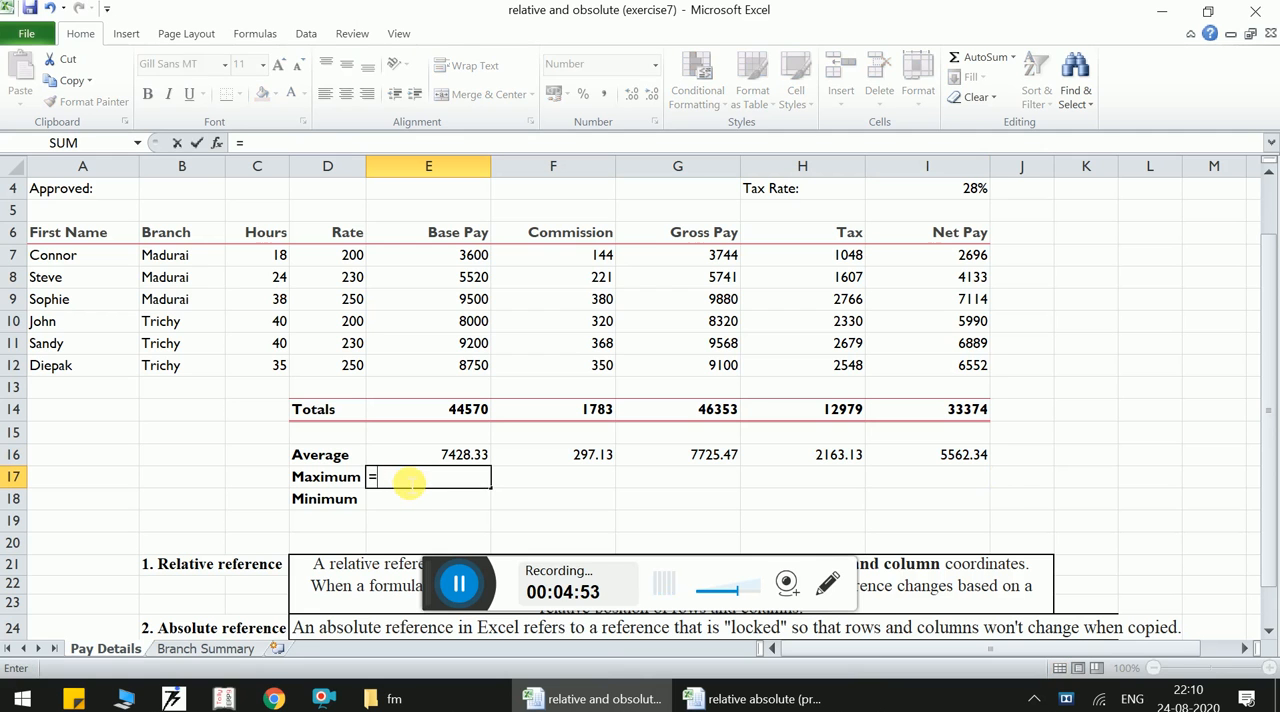
type("ma")
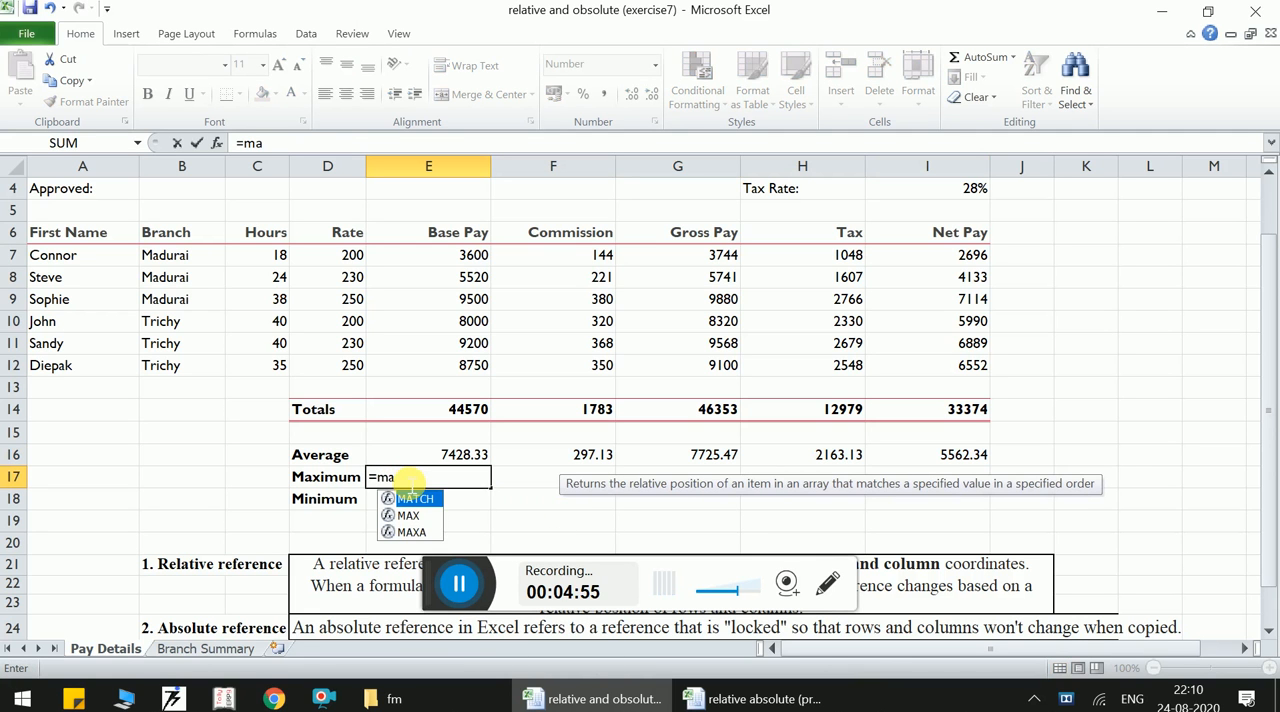
type("xi")
key("BackSpace")
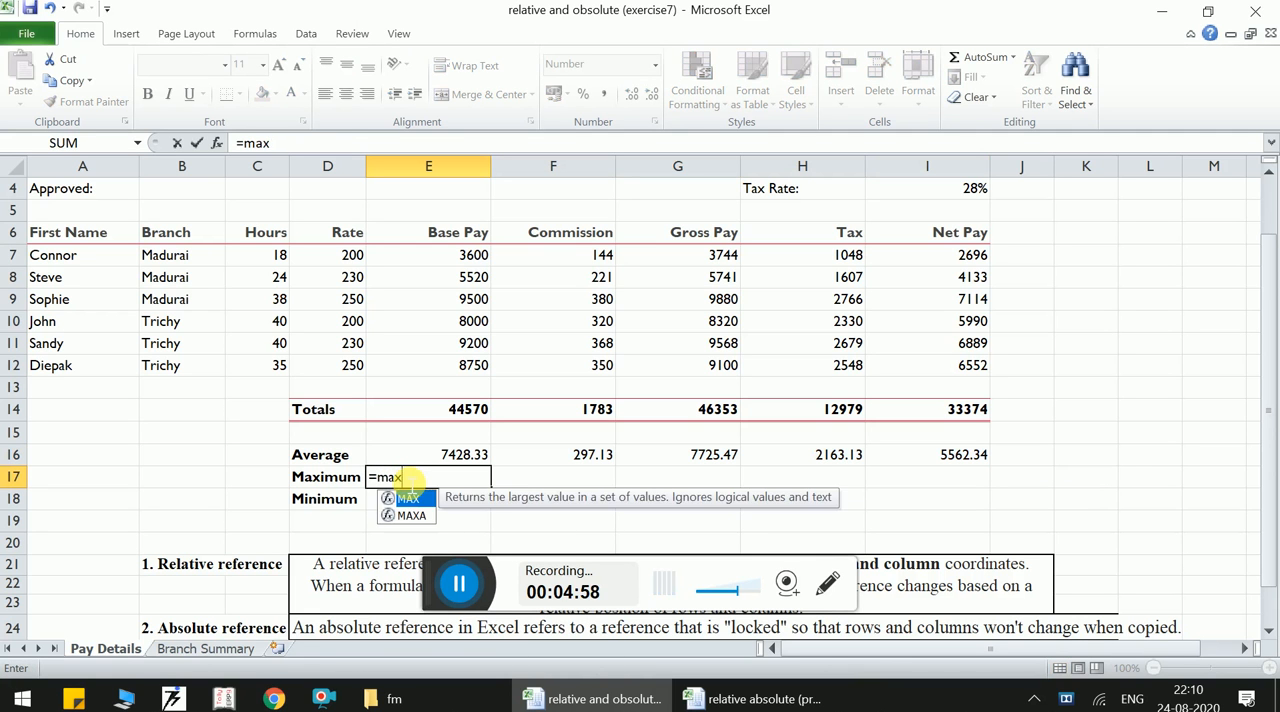
double_click(408, 498)
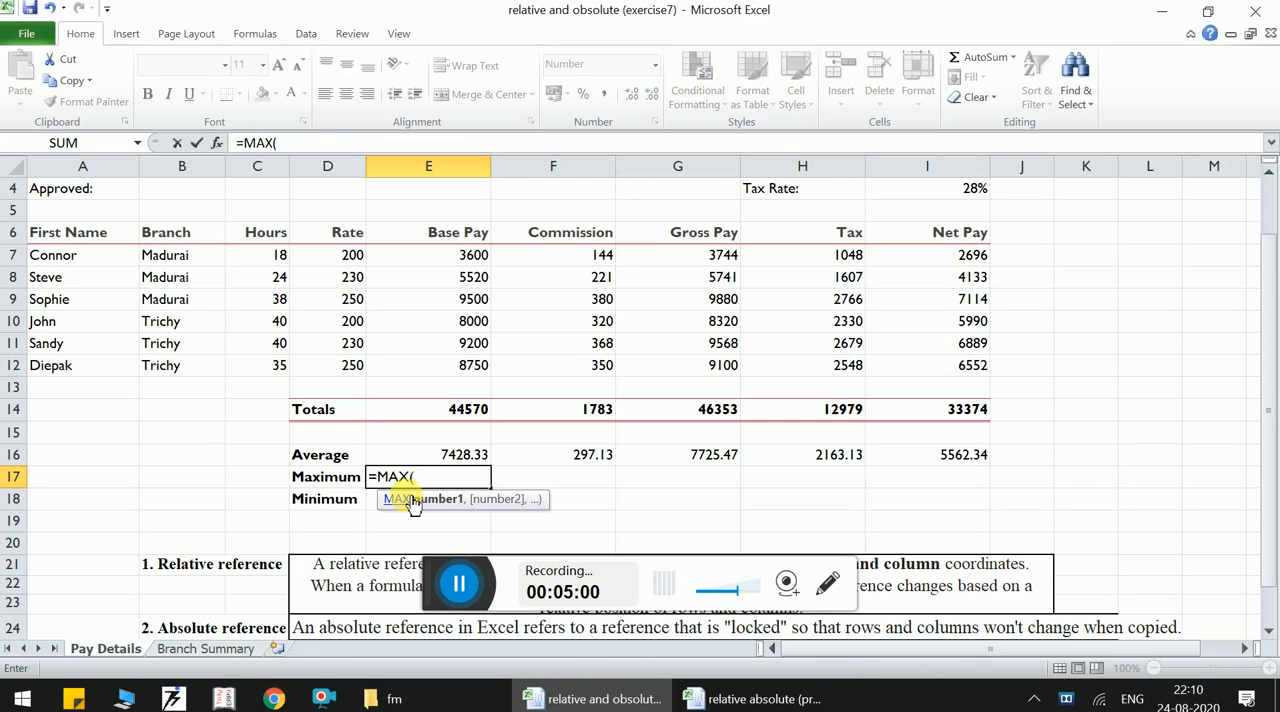
left_click(452, 256)
left_click_drag(452, 256, 440, 387)
type(")")
key("Return")
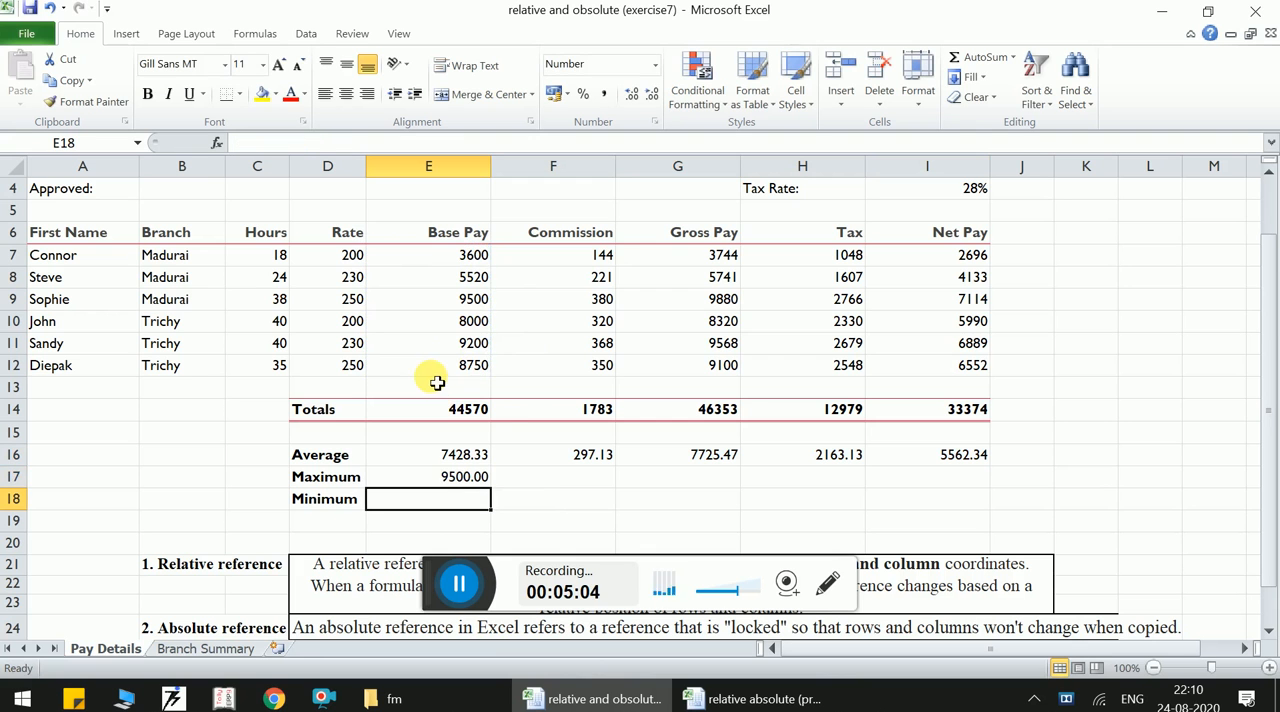
left_click(432, 477)
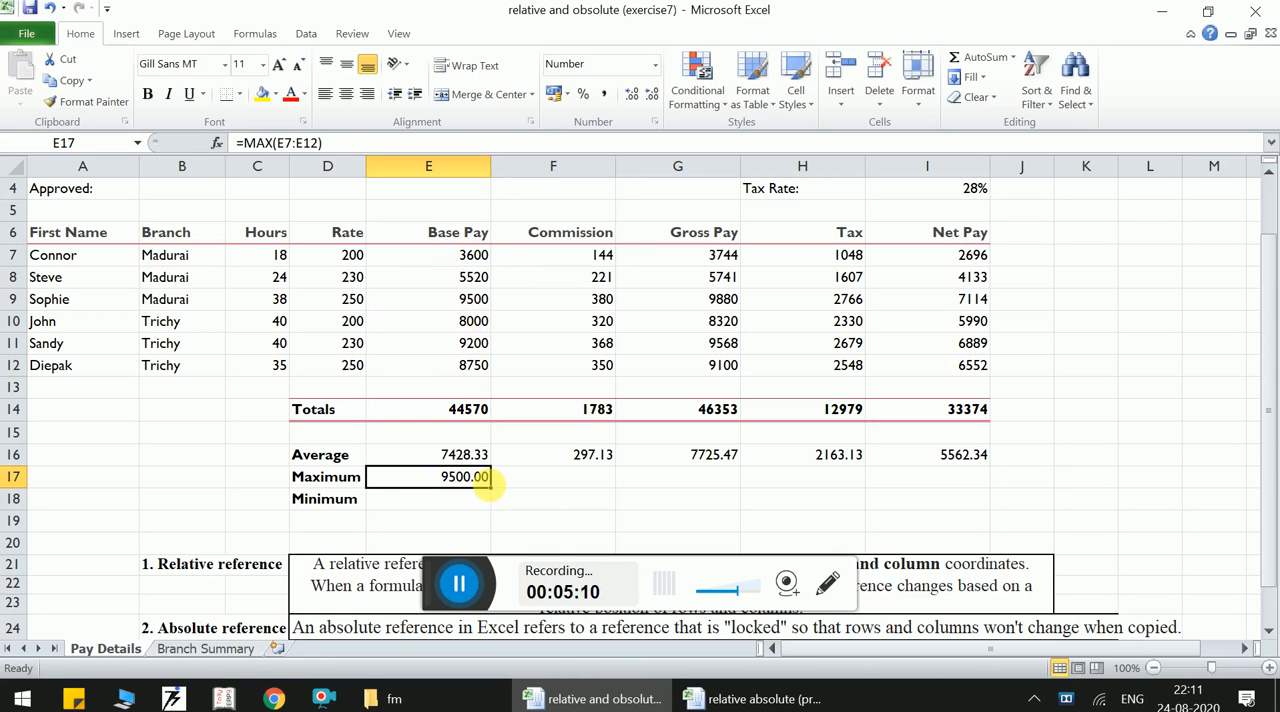
left_click_drag(497, 494, 997, 480)
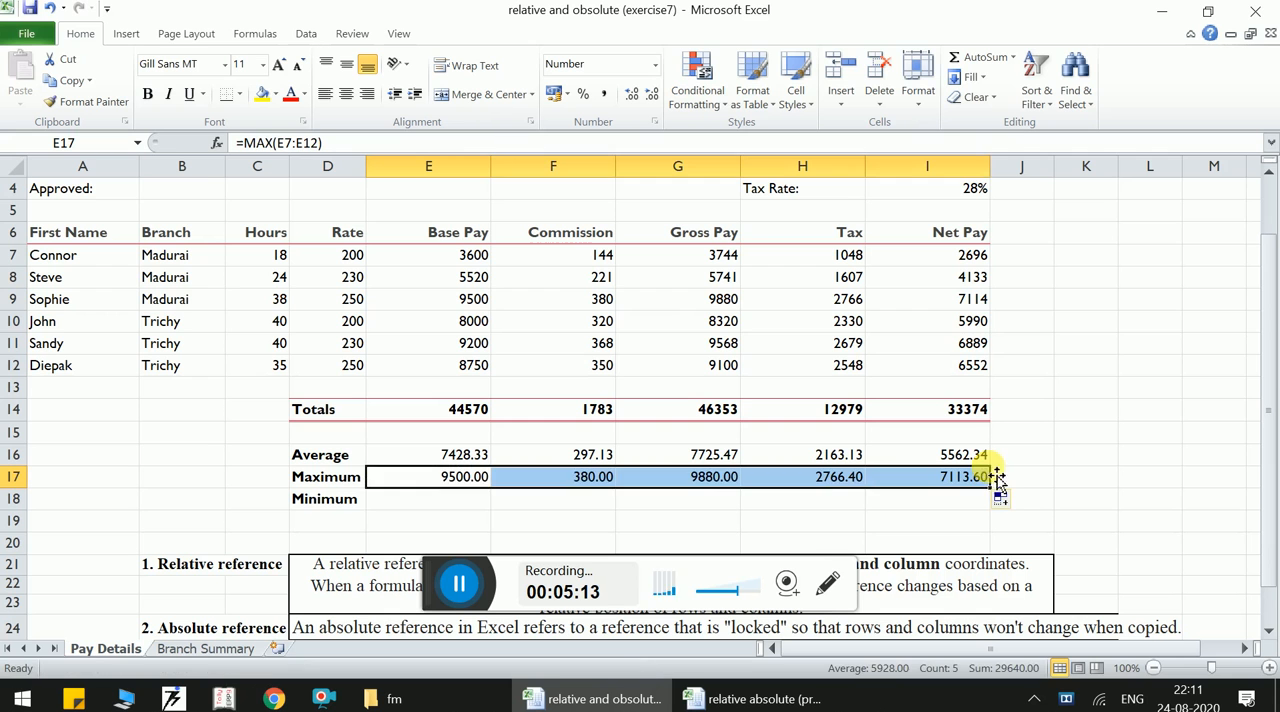
- Calculate the minimum base pay in E18 with the formula =MIN(E7:E12)
left_click(462, 500)
type("min")
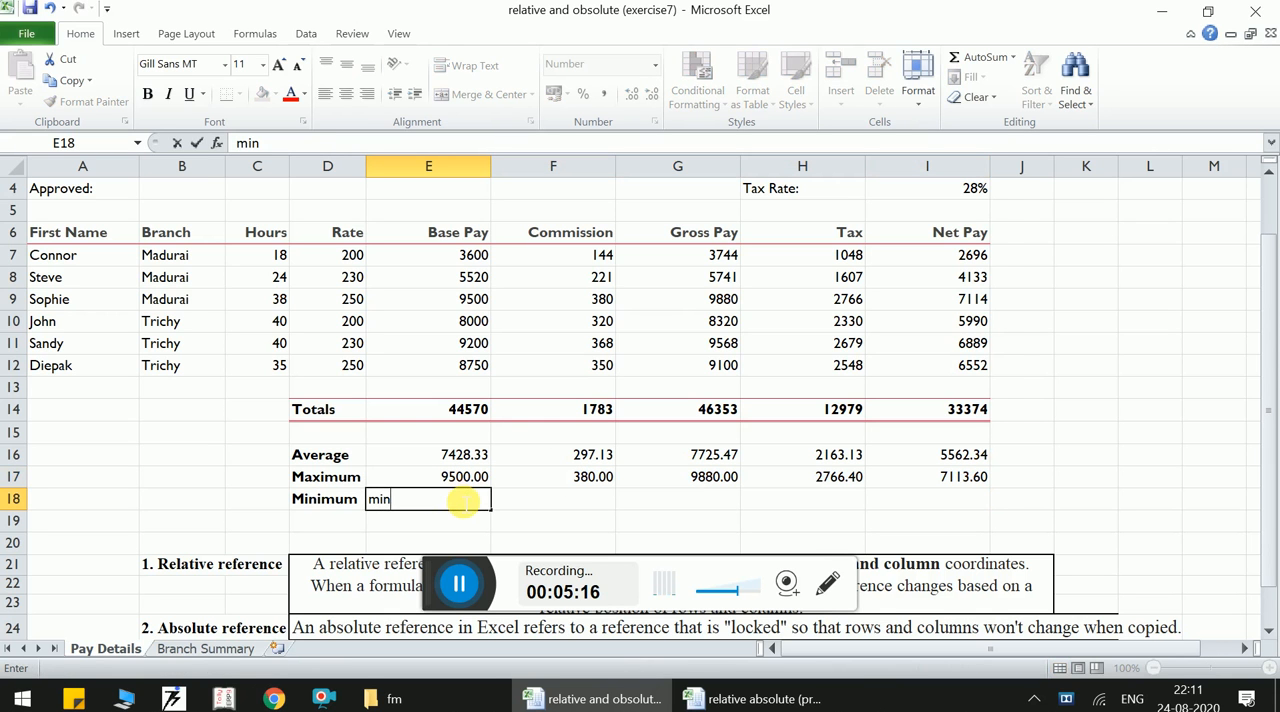
key("BackSpace")
key("BackSpace")
key("BackSpace")
type("=min(")
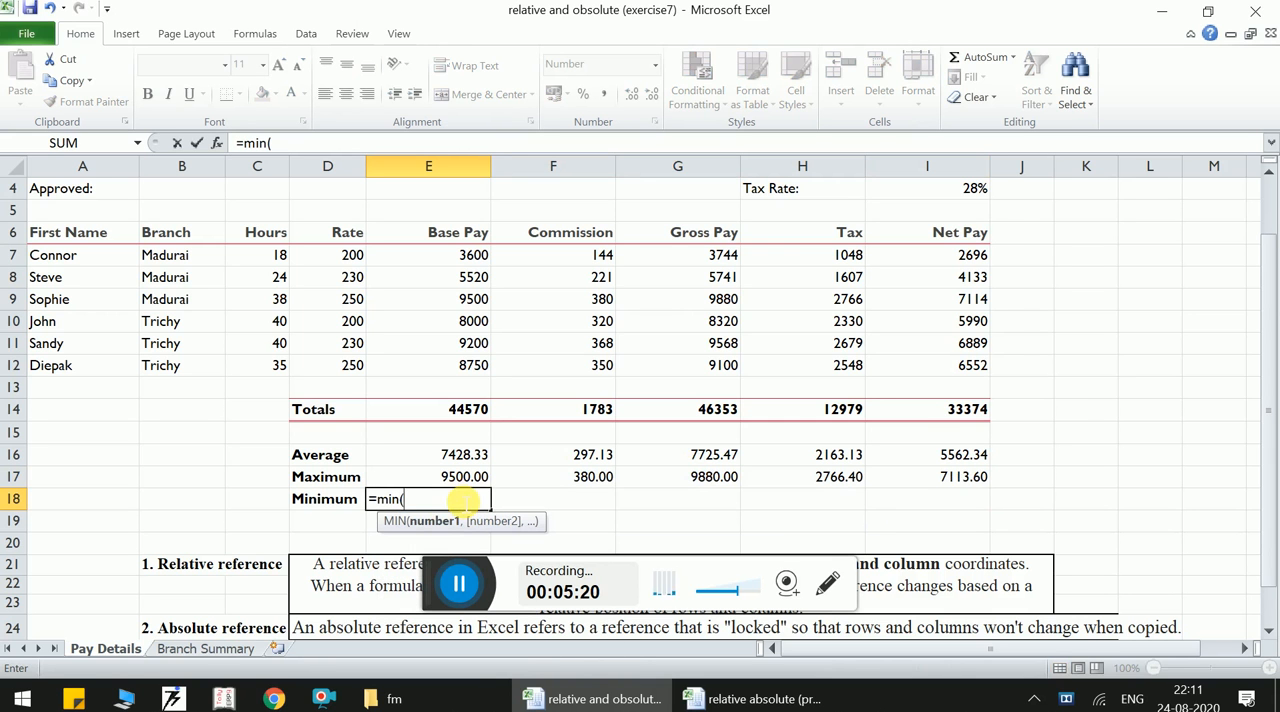
left_click_drag(466, 366, 459, 271)
type(")")
key("Return")
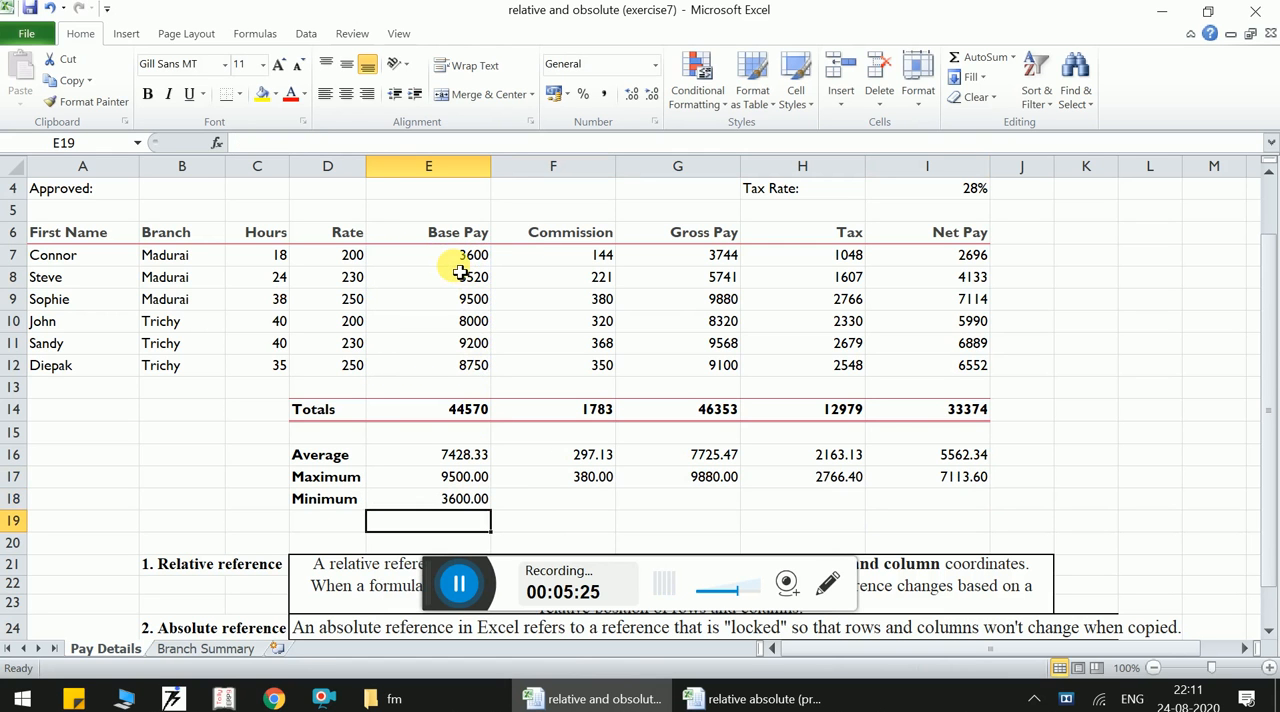
left_click(482, 498)
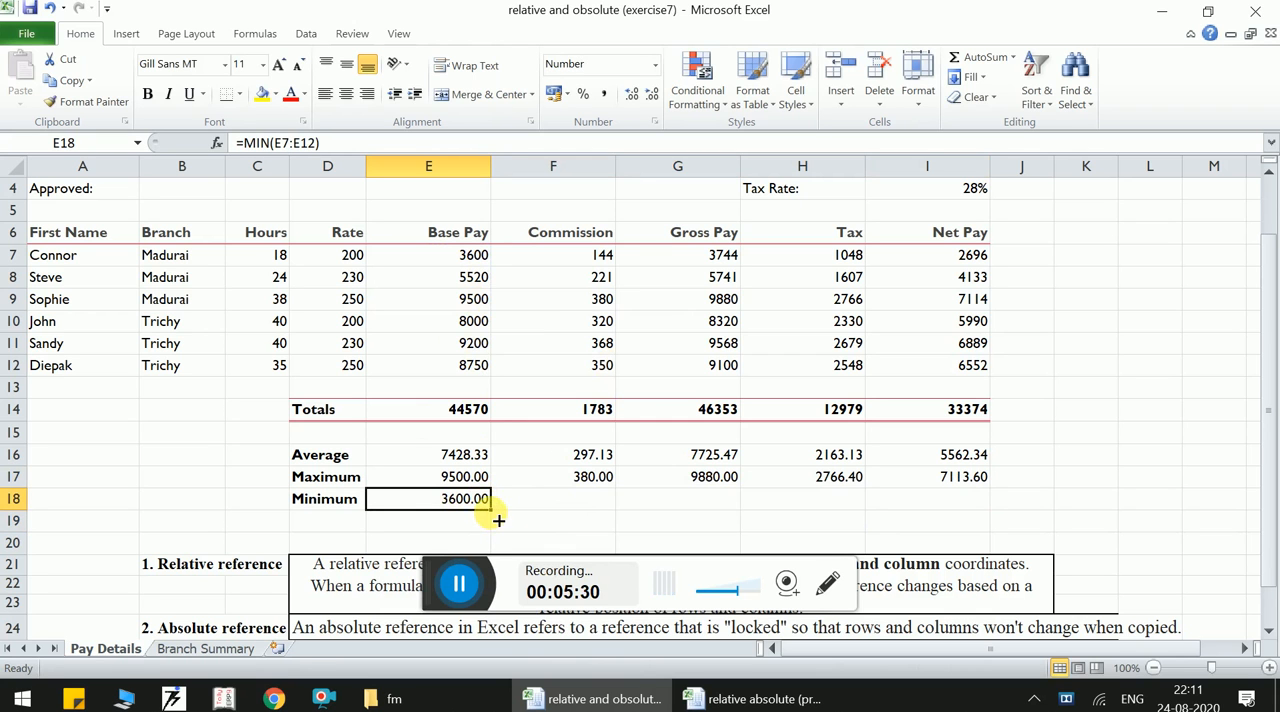